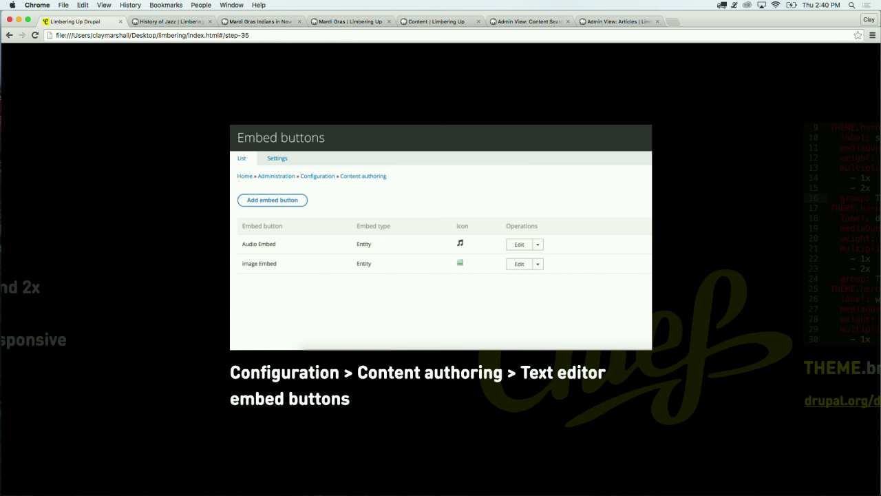
Step: Advance the presentation to the demo slide on embedding images, audio, and video in Drupal 8
key("Right")
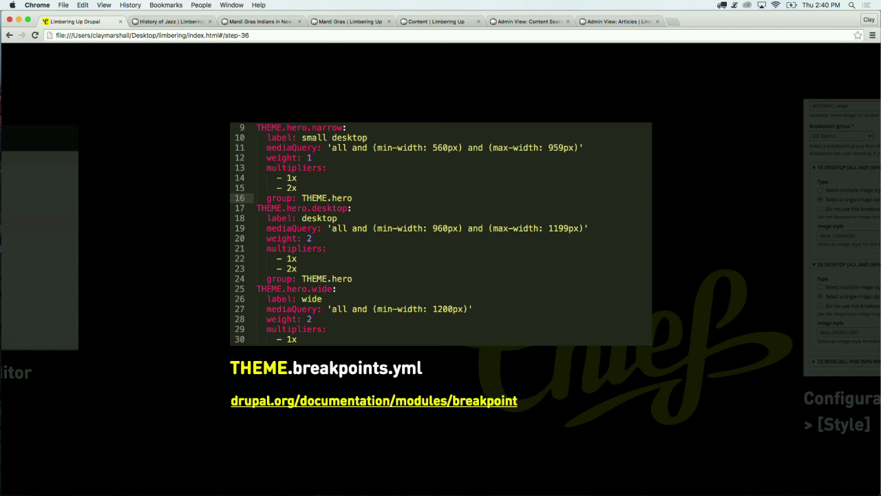
key("Right")
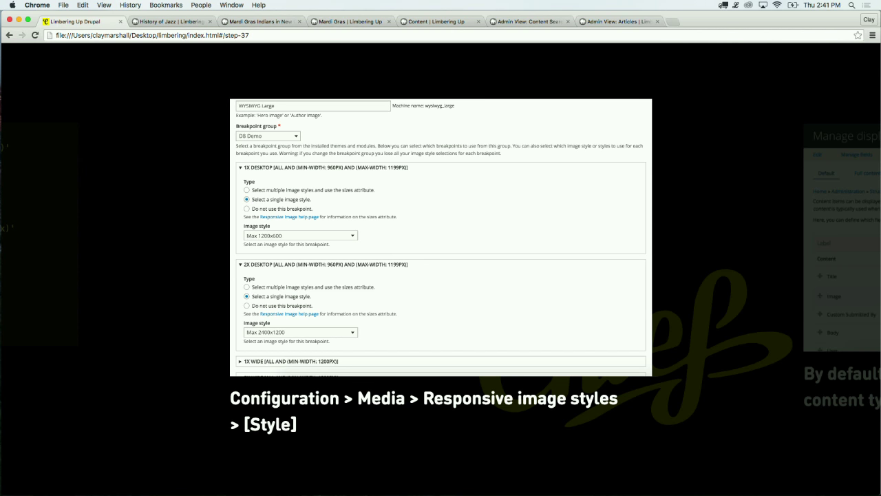
key("Right")
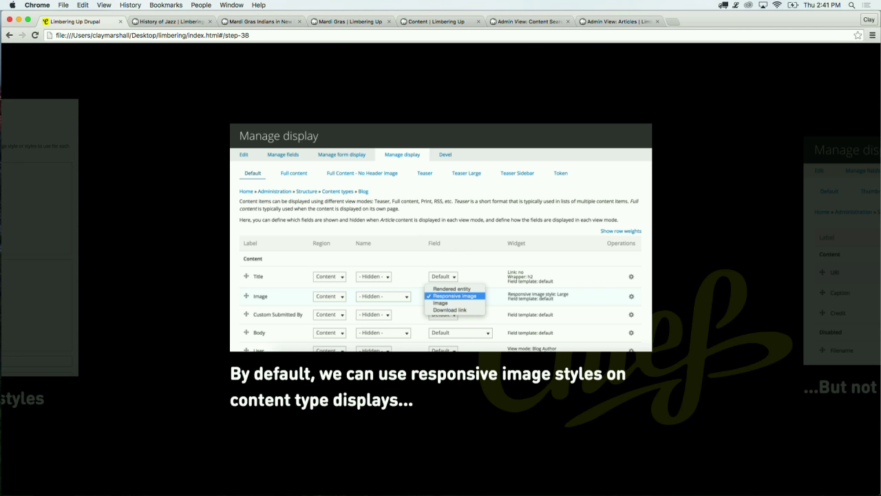
key("Right")
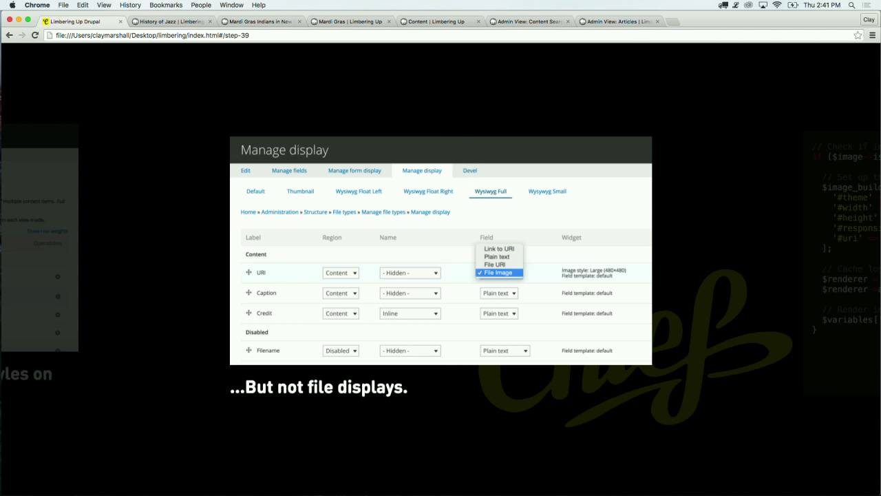
key("Right")
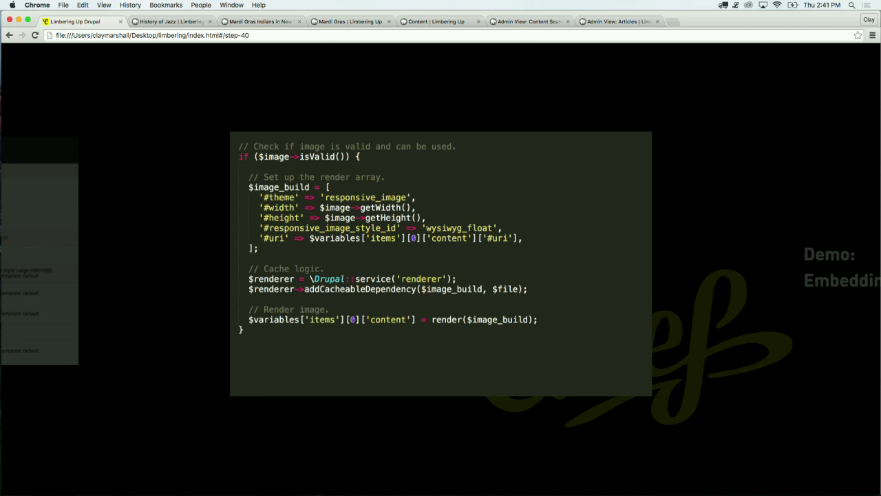
key("Right")
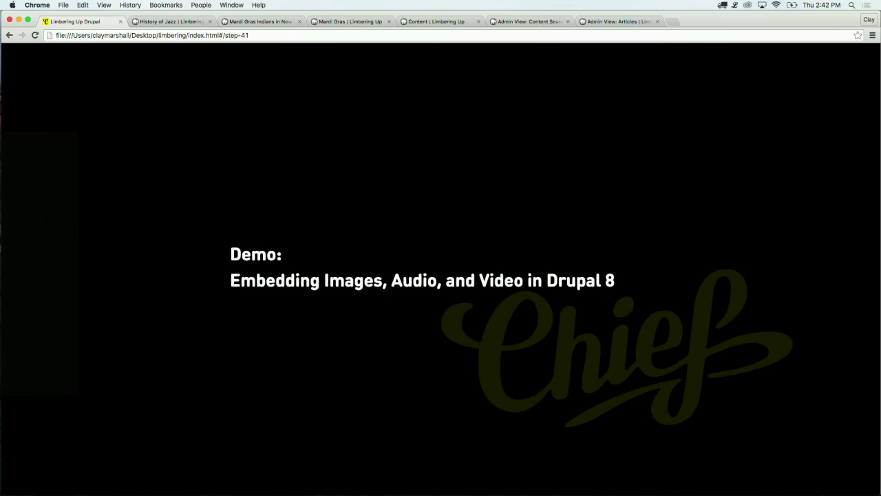
Step: Switch to the Drupal site's History of Jazz article and open it for editing
left_click(185, 22)
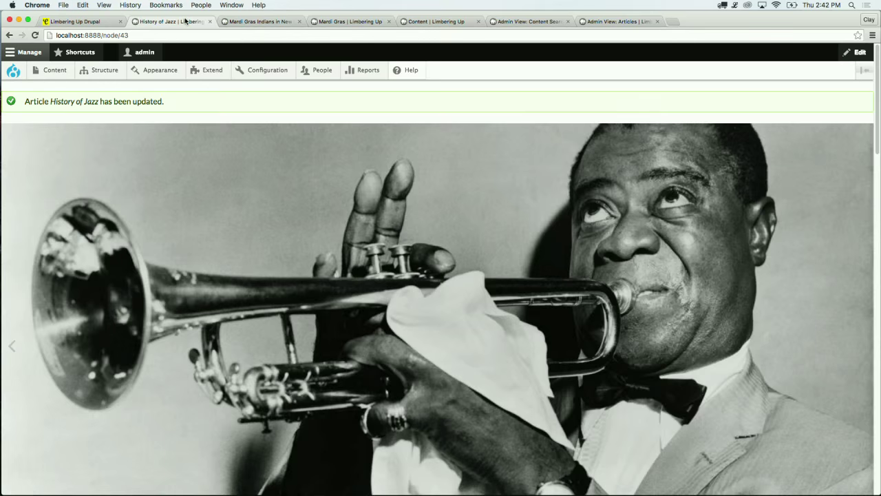
scroll(328, 129, "down", 10)
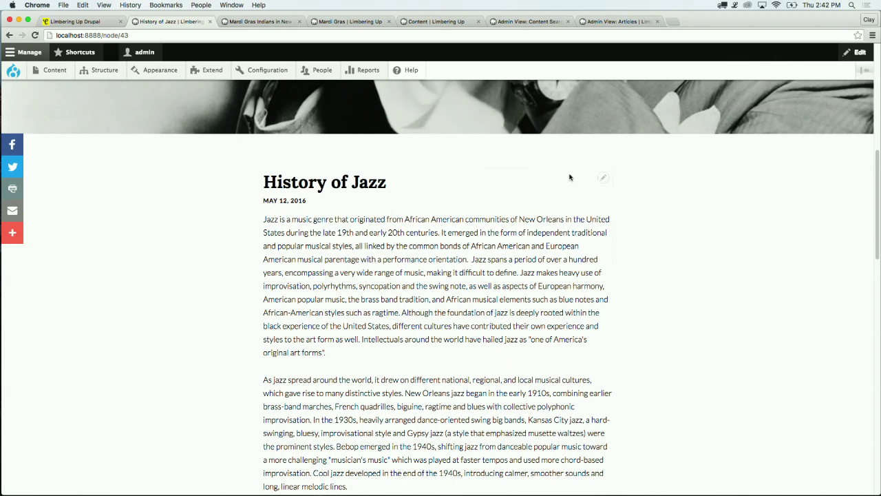
left_click(602, 178)
left_click(588, 190)
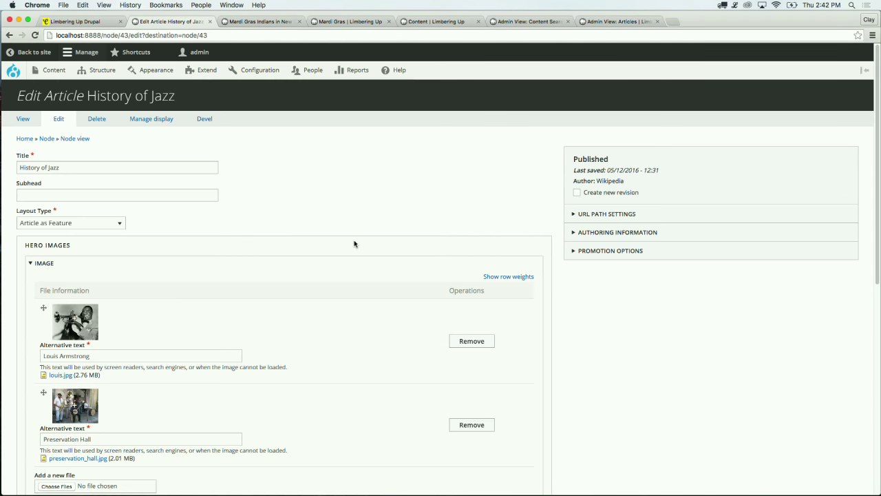
Step: Start inserting an image at the beginning of the article's Body and upload jazzfuneral.jpg from the Desktop
scroll(354, 244, "down", 3)
scroll(355, 244, "down", 5)
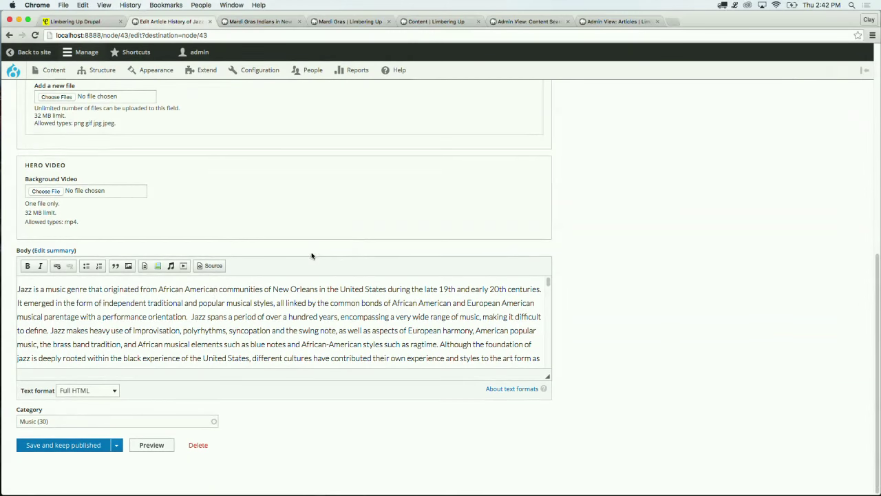
left_click(129, 267)
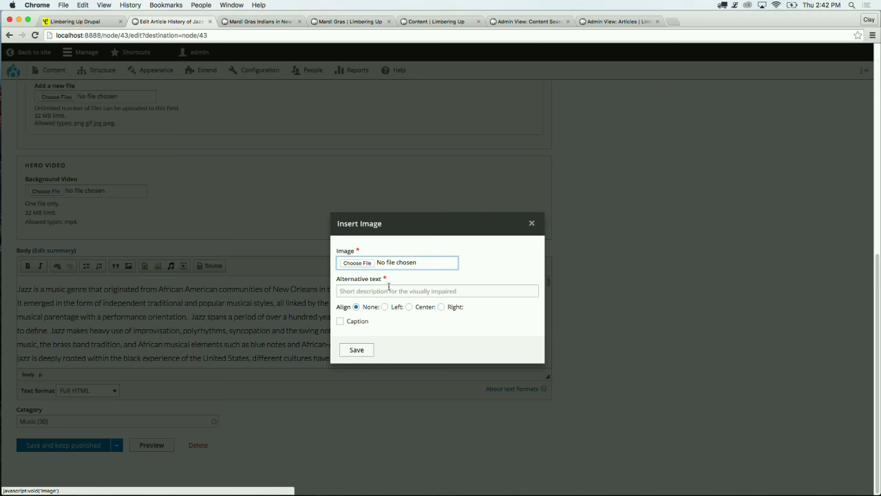
left_click(371, 264)
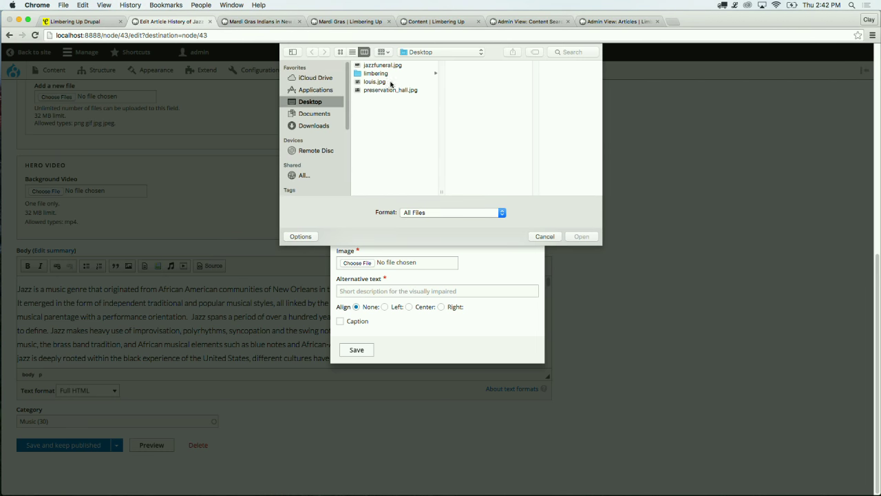
left_click(393, 66)
left_click(581, 236)
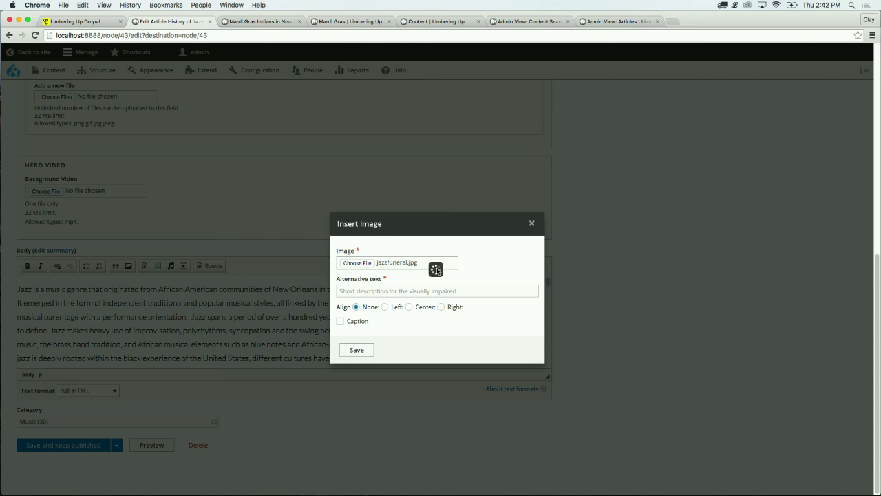
Step: Give the uploaded image the alternative text "jazz", enable its caption, and insert it into the Body
left_click(398, 292)
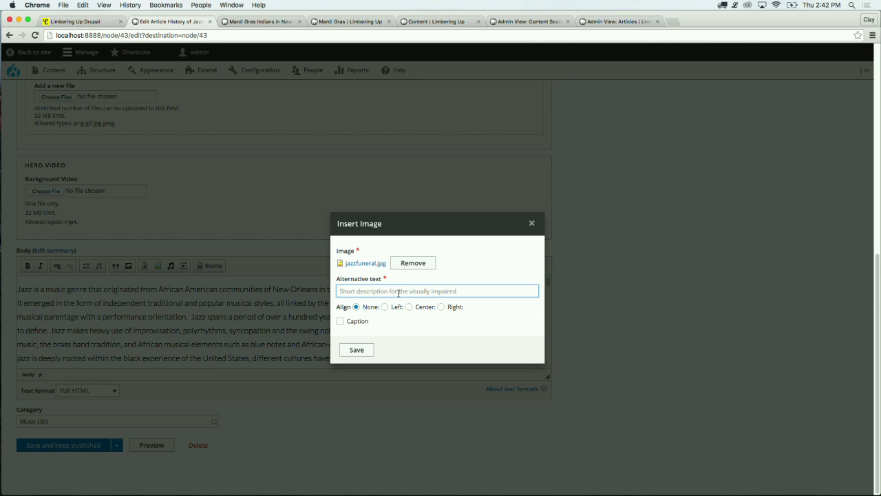
type("j")
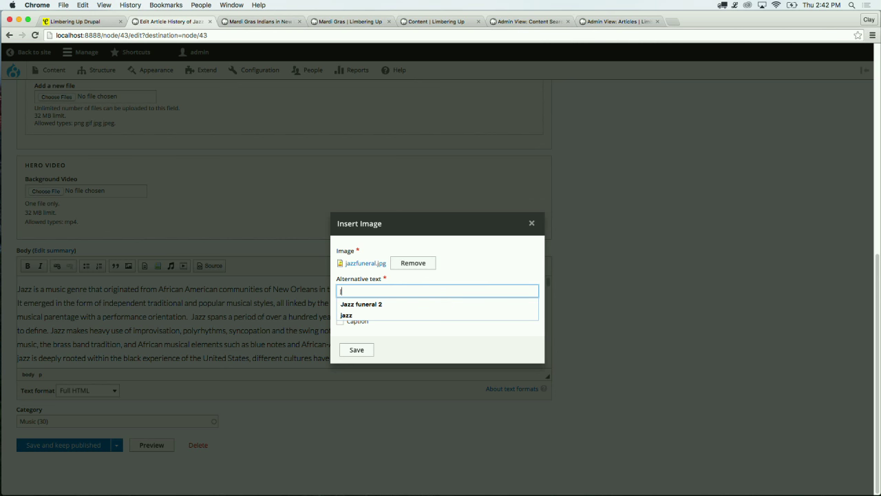
type("azz")
left_click(431, 351)
left_click(363, 326)
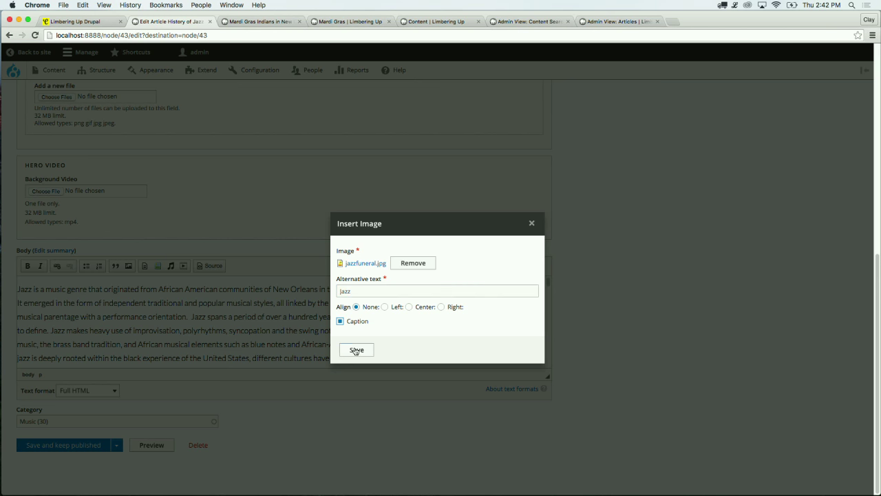
left_click(356, 350)
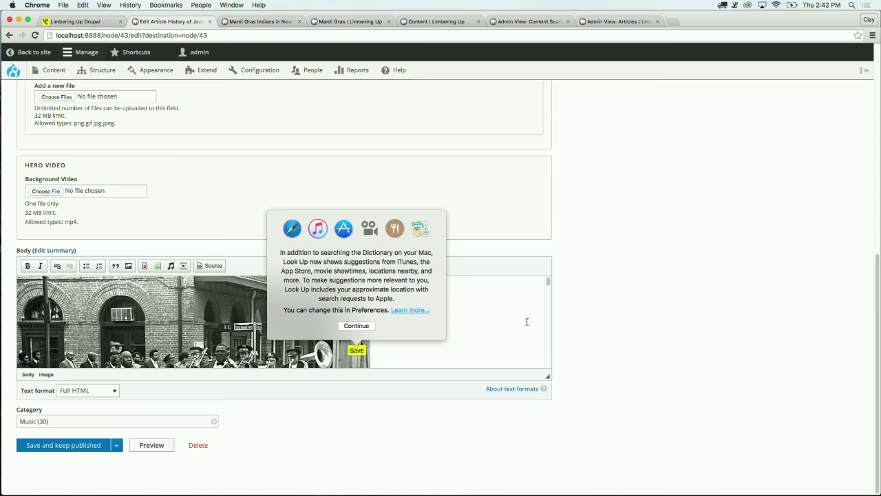
Step: Replace the inserted image's placeholder caption with "Jazz" and save the article, keeping it published
left_click(647, 328)
scroll(399, 353, "down", 3)
scroll(399, 353, "down", 5)
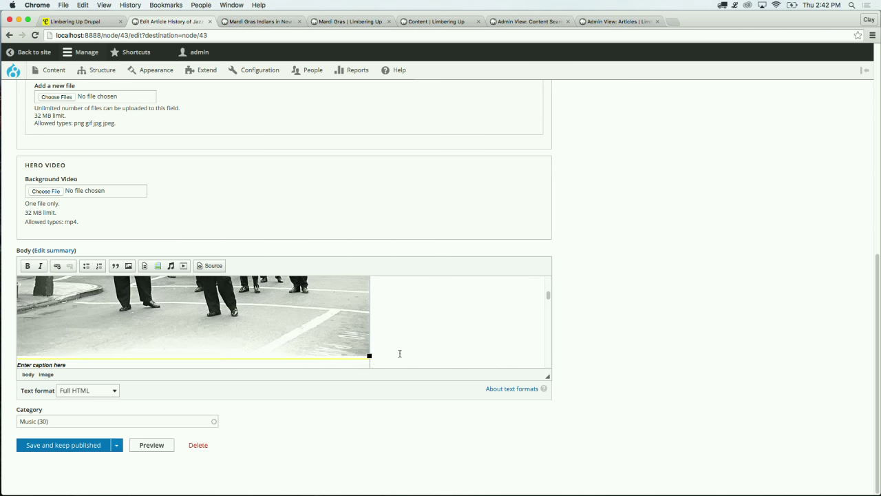
left_click(68, 334)
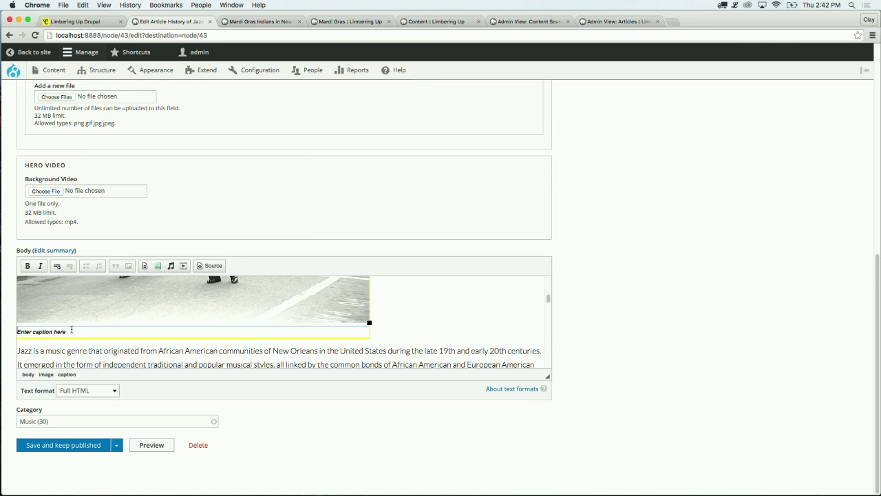
type("Jazz")
left_click(193, 415)
left_click(49, 446)
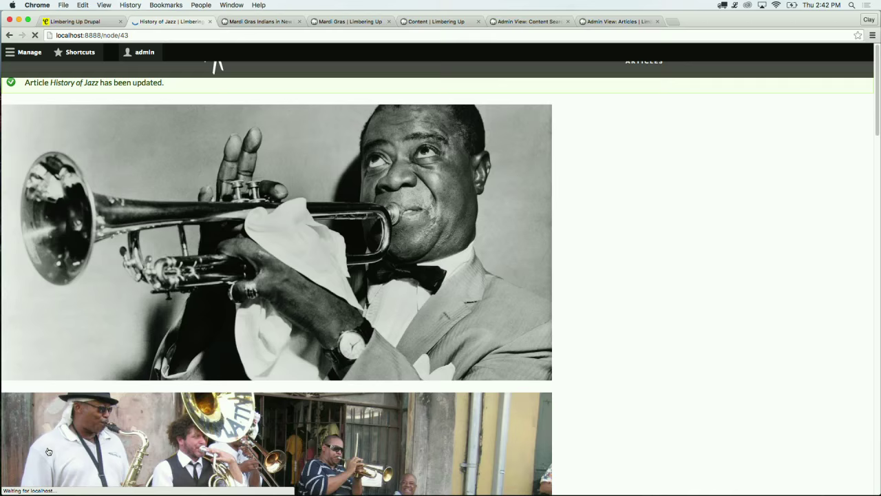
Step: Check the captioned image on the published History of Jazz page and reopen the article for editing
scroll(566, 392, "down", 10)
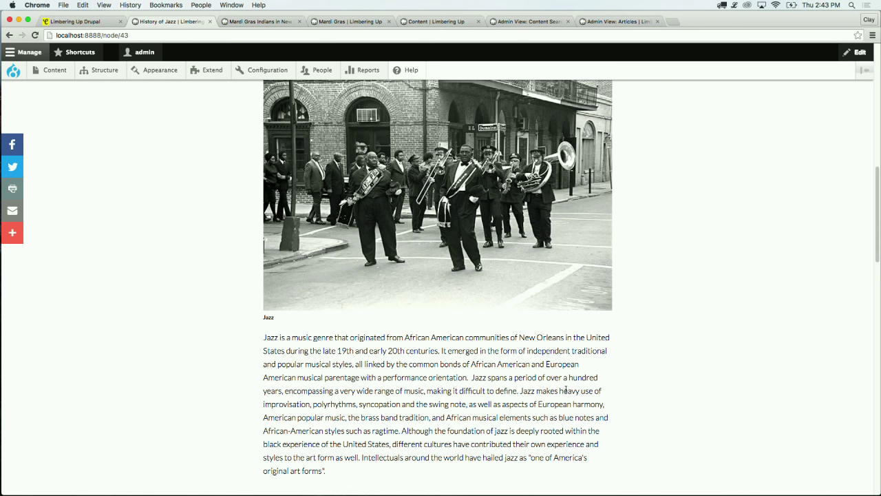
scroll(566, 391, "up", 2)
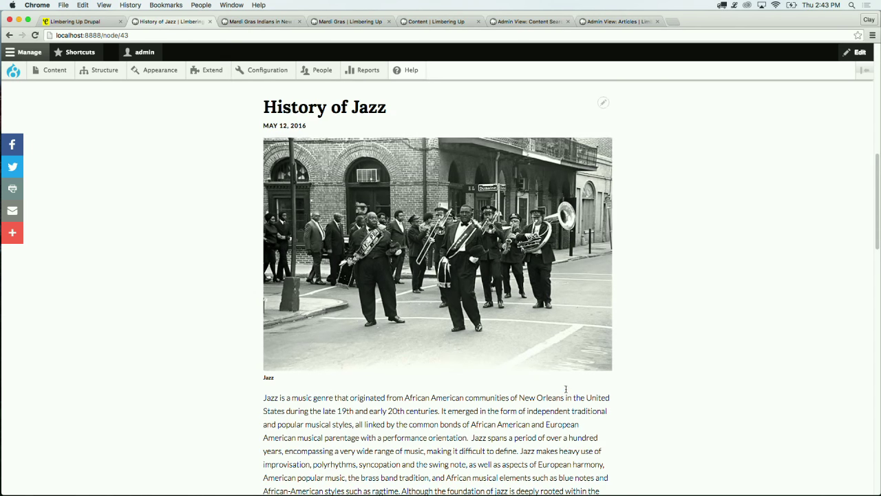
left_click(601, 102)
left_click(570, 117)
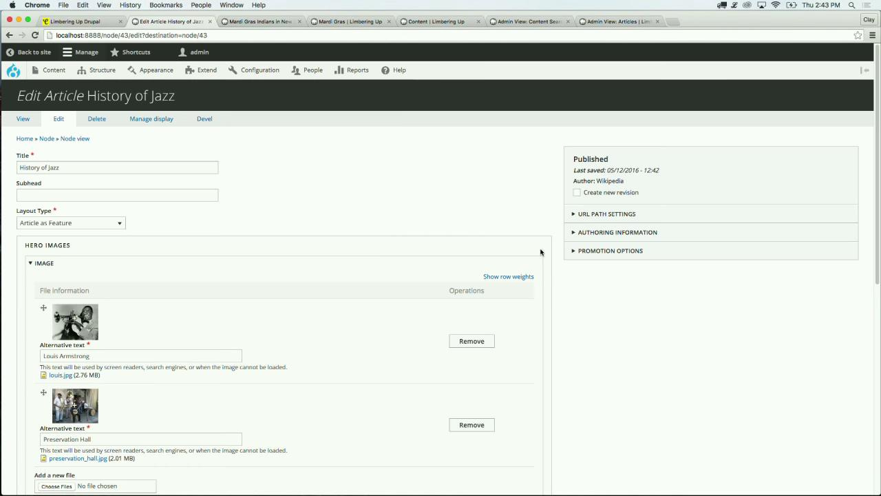
Step: Enlarge the Body editor's height so more of the article text fits
scroll(449, 253, "down", 5)
scroll(449, 252, "down", 3)
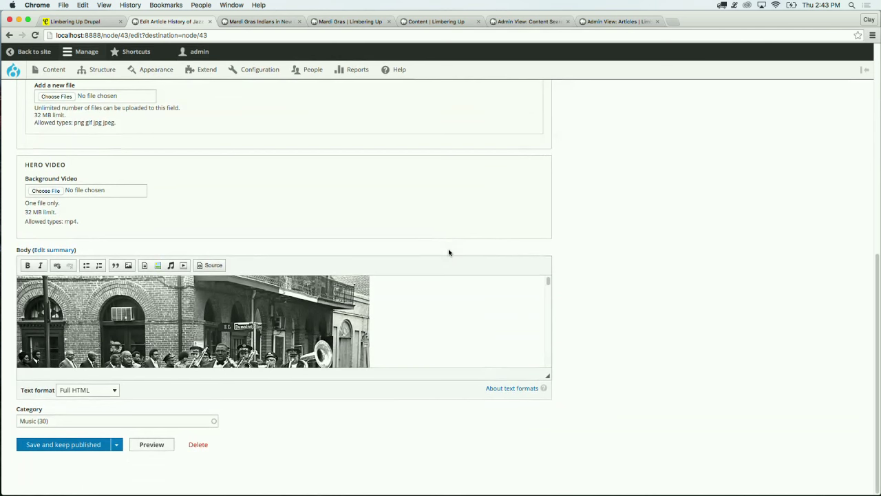
scroll(409, 318, "down", 3)
scroll(408, 318, "down", 2)
left_click_drag(546, 377, 551, 468)
Step: Start an image embed before the paragraph beginning "As jazz spread around the world" and select the file Louis_Armstrong.jpg
scroll(493, 407, "down", 1)
scroll(493, 408, "down", 4)
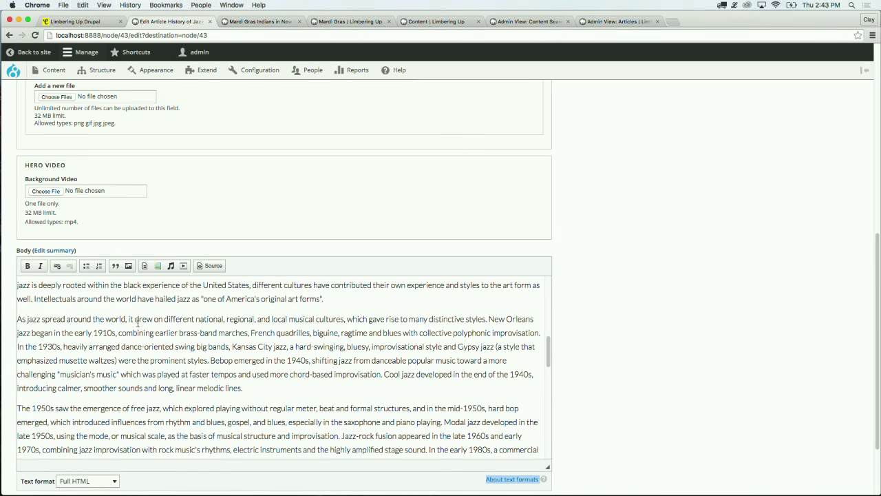
left_click(19, 317)
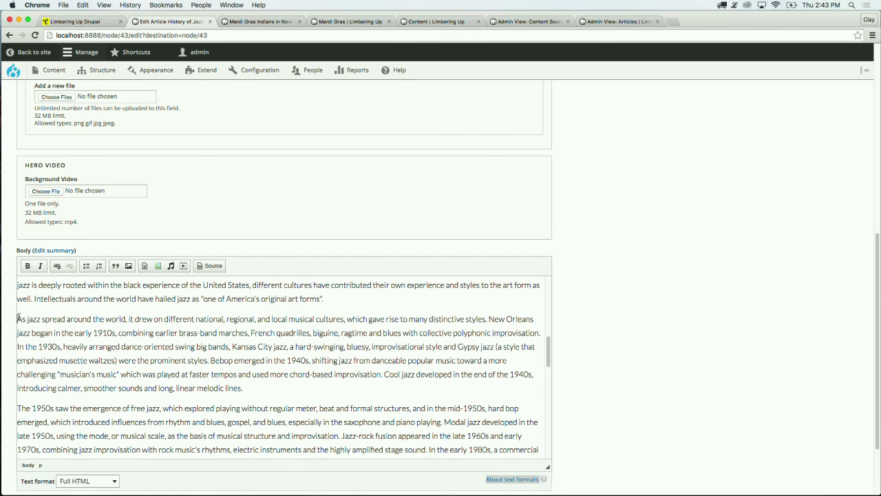
left_click(158, 269)
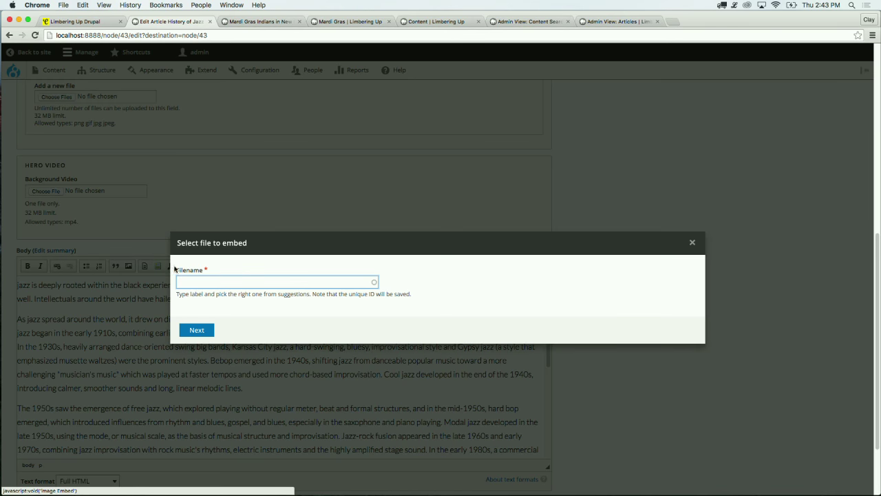
type("lou")
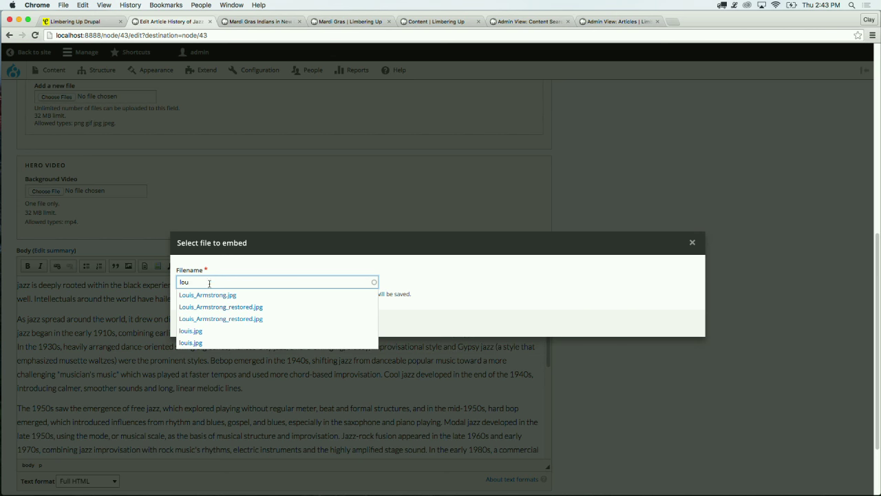
left_click(208, 294)
left_click(195, 322)
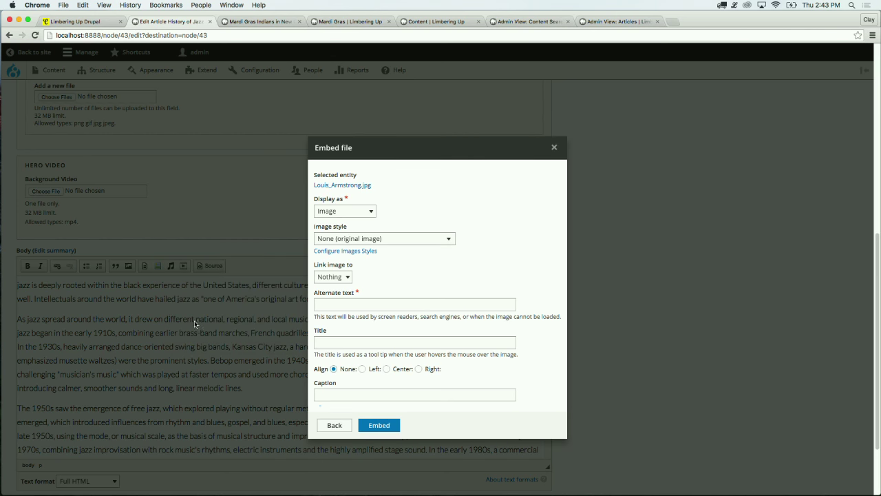
Step: Embed the selected file as a Rendered entity with view mode Wysiwyg Float Left and alternate text "jazz"
left_click(329, 211)
left_click(345, 221)
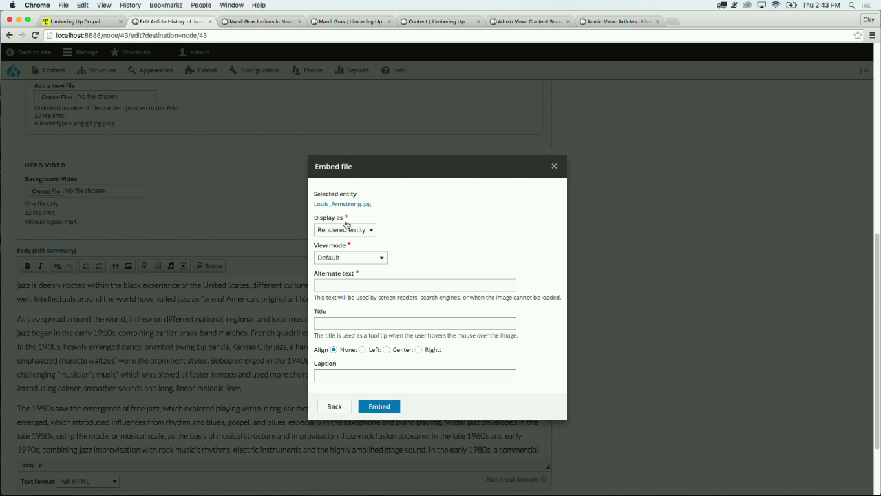
left_click(359, 256)
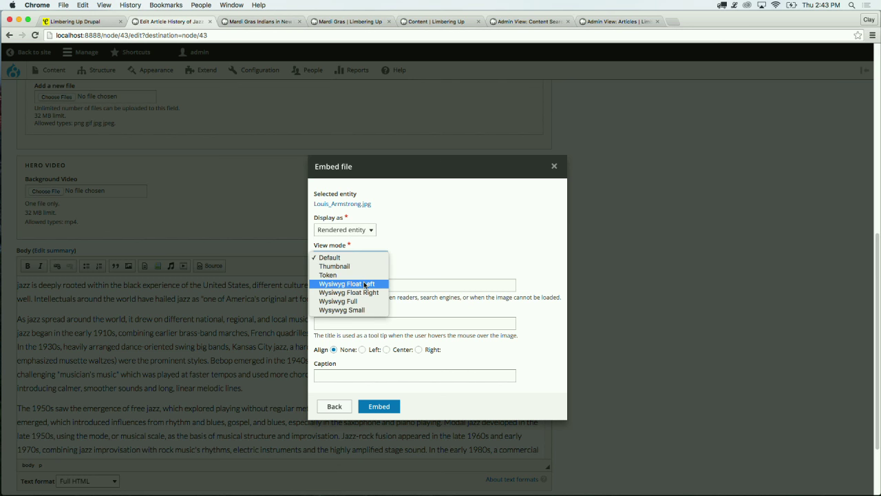
left_click(364, 285)
left_click(414, 282)
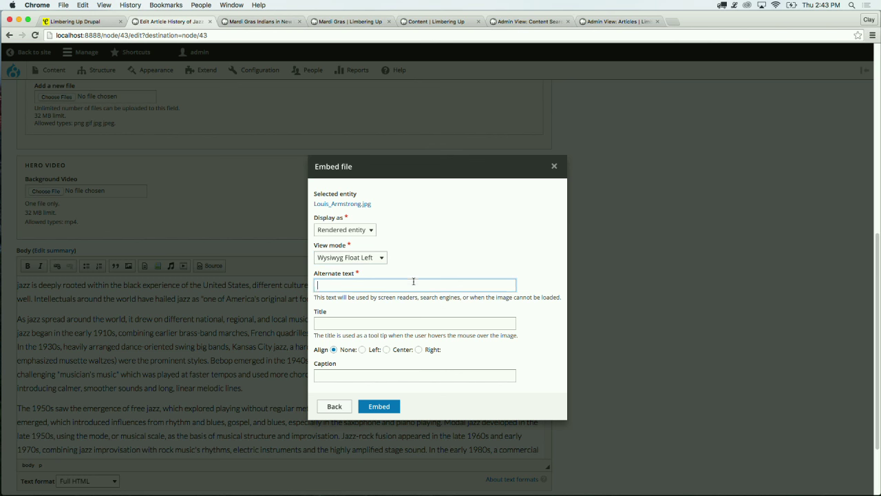
type("jazz")
left_click(536, 378)
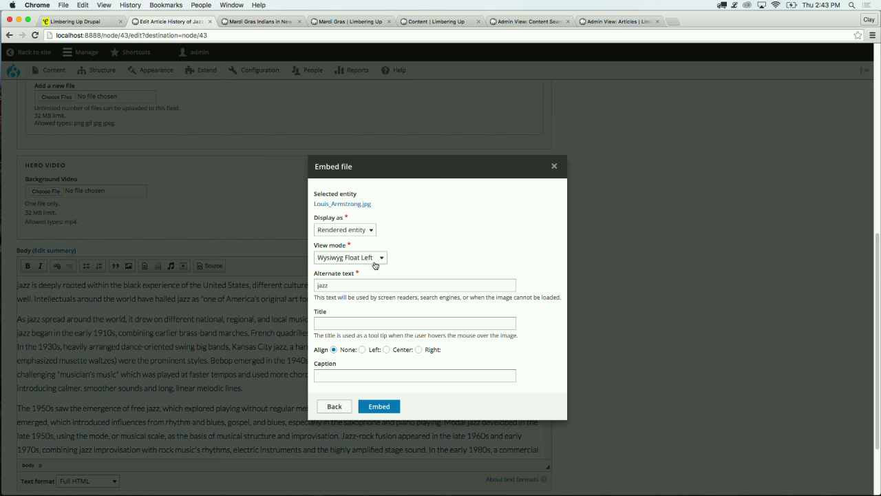
left_click(389, 406)
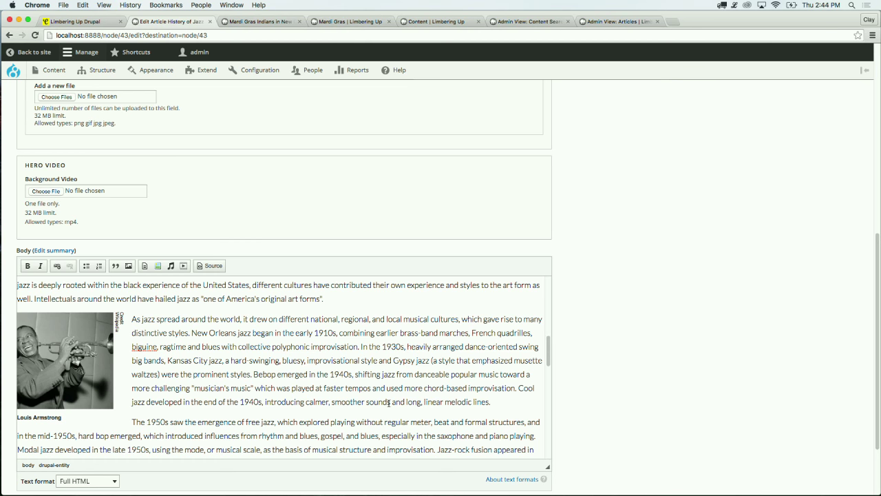
scroll(737, 384, "down", 3)
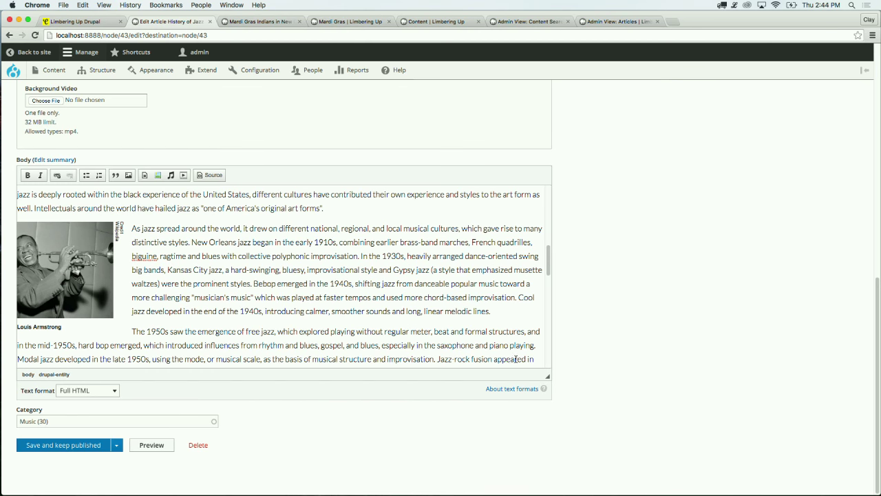
Step: Save the article, check the floated Louis Armstrong image on the published page, and reopen the article for editing
left_click(84, 445)
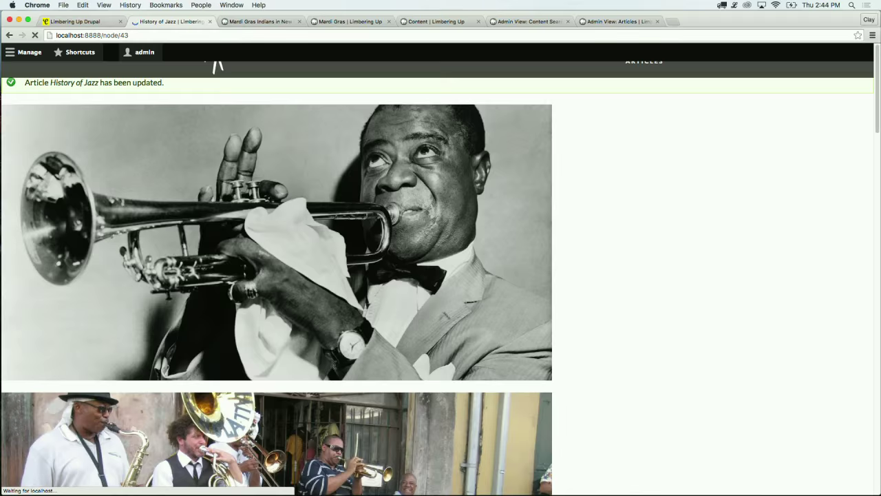
scroll(421, 345, "down", 15)
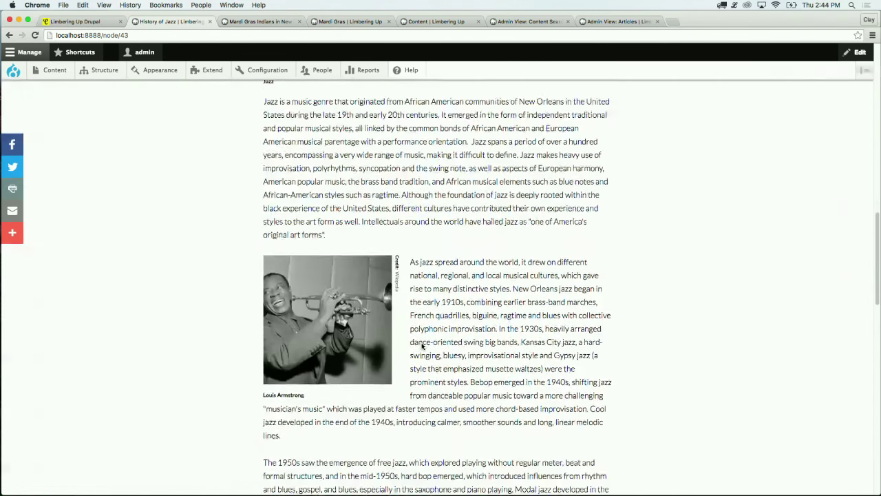
scroll(422, 346, "down", 1)
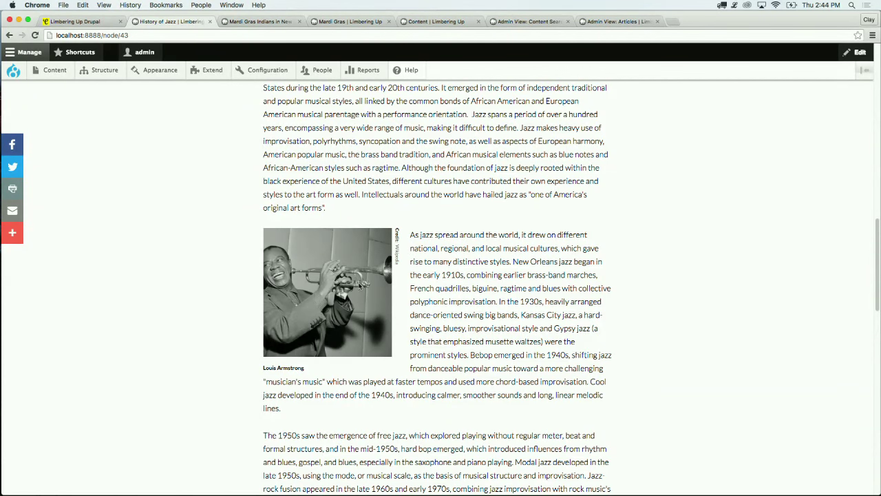
scroll(469, 343, "down", 6)
scroll(469, 344, "up", 15)
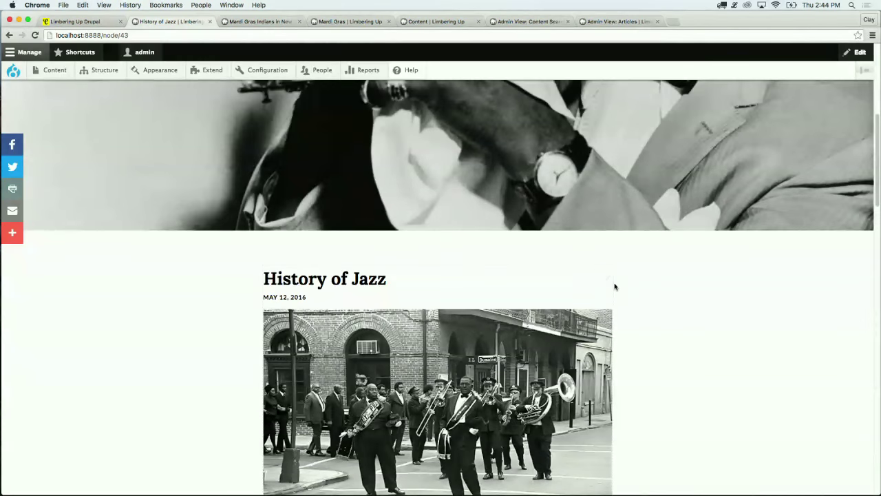
left_click(603, 274)
left_click(573, 292)
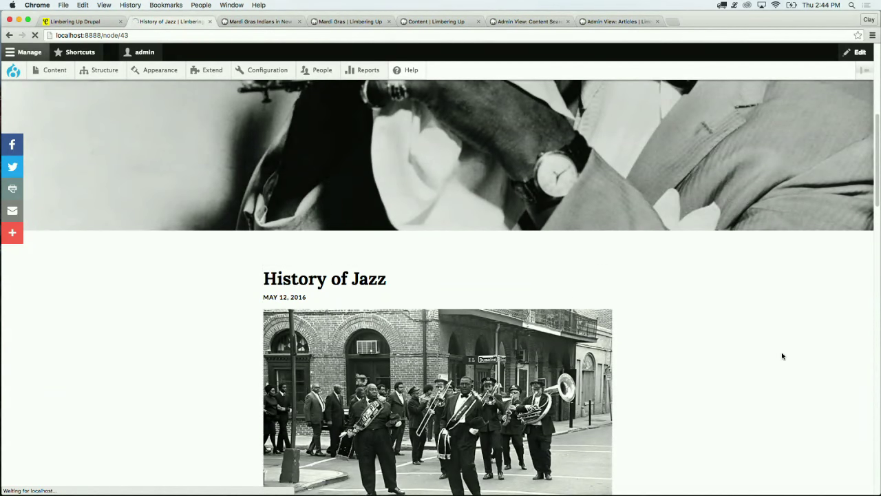
Step: Embed the audio file Dr_John-01_-_Iko_Iko_-_1972_-_Gumbo.mp3, aligned left, before the Body paragraph beginning "Lavish festivals featuring African-based dances"
scroll(327, 376, "down", 10)
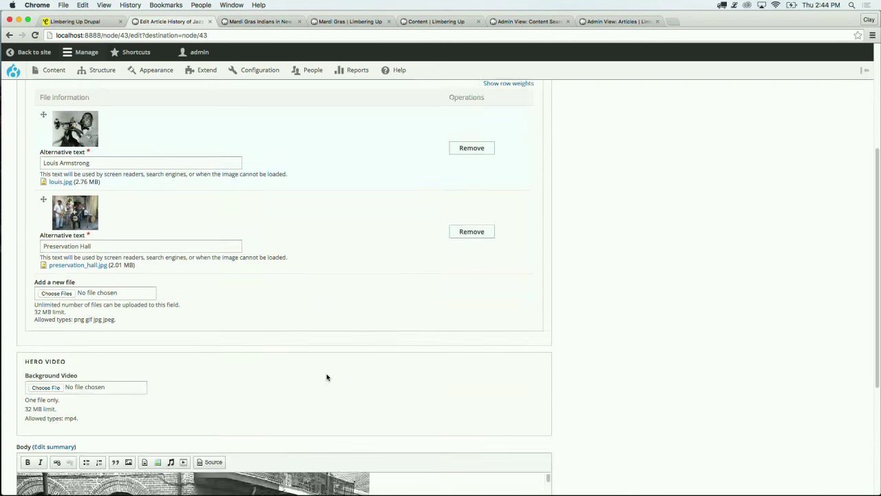
scroll(327, 377, "down", 10)
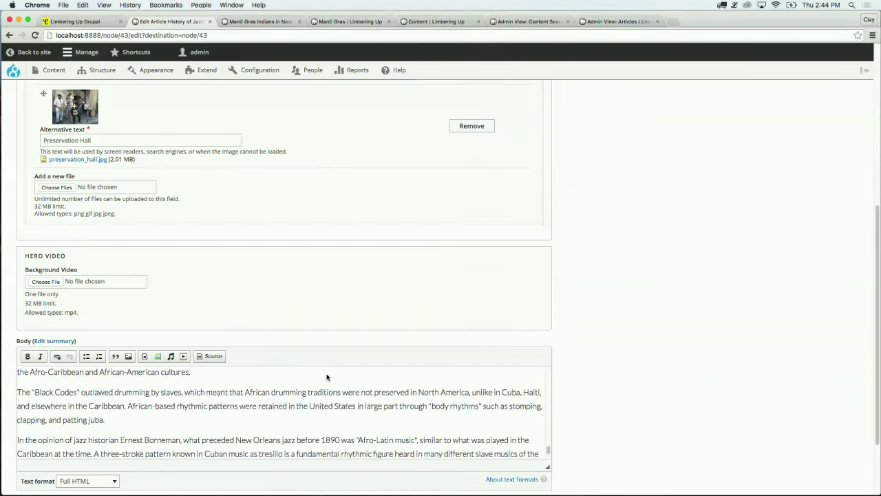
scroll(306, 311, "up", 2)
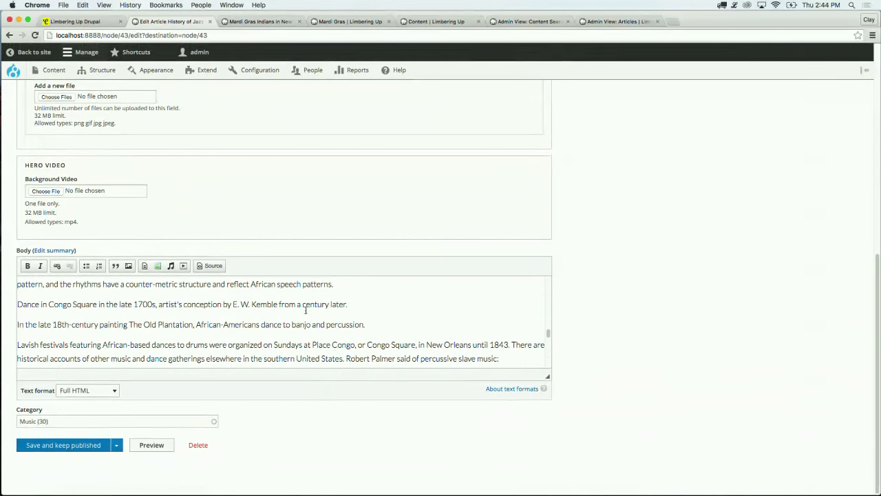
left_click(18, 345)
left_click(170, 266)
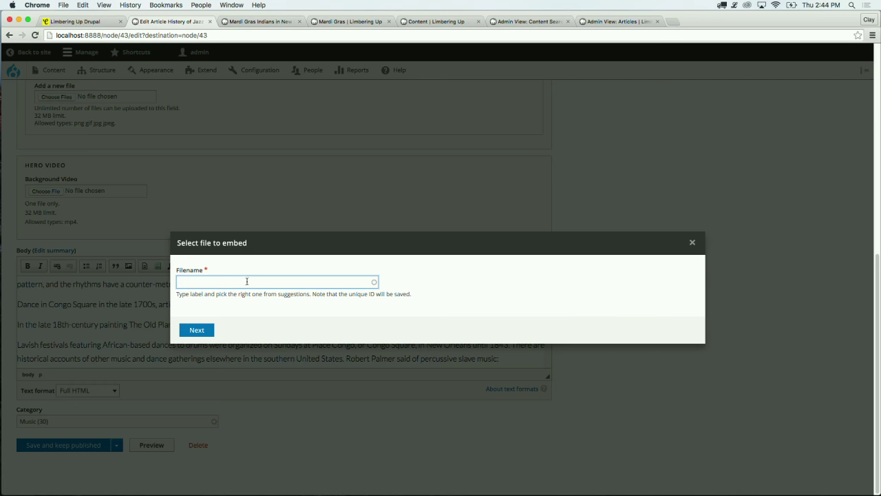
type("gumb")
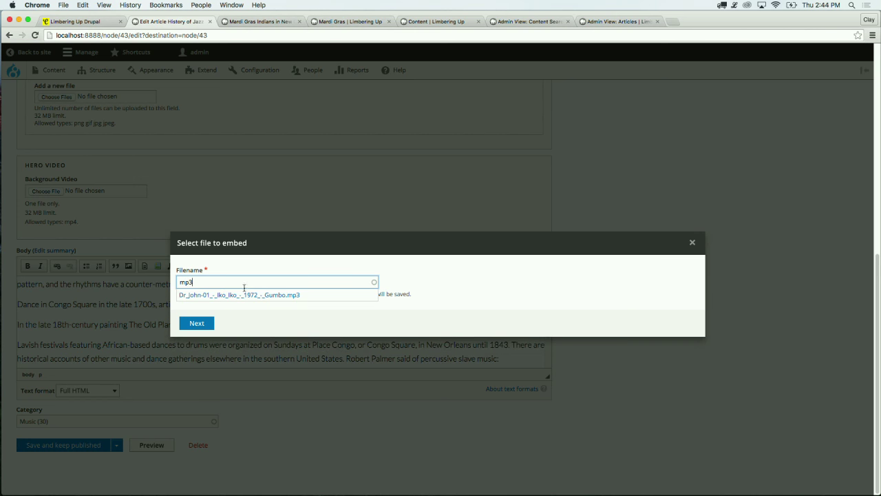
left_click(236, 294)
left_click(209, 323)
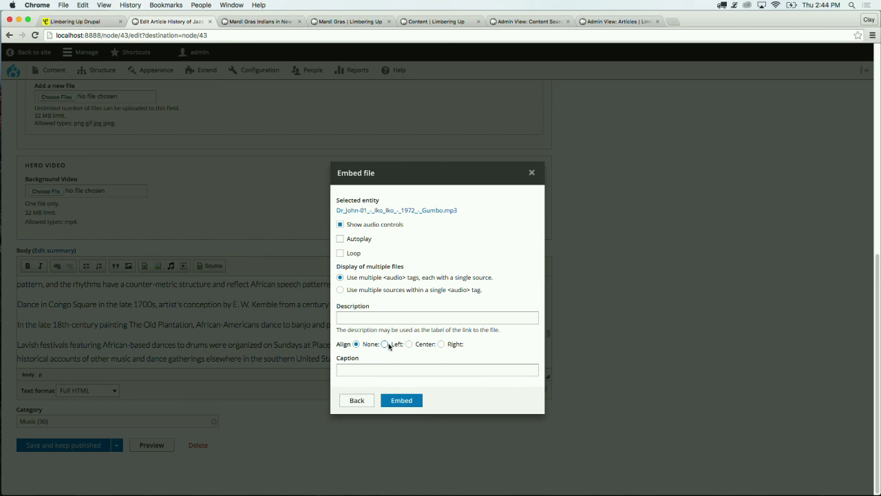
left_click(387, 345)
left_click(404, 399)
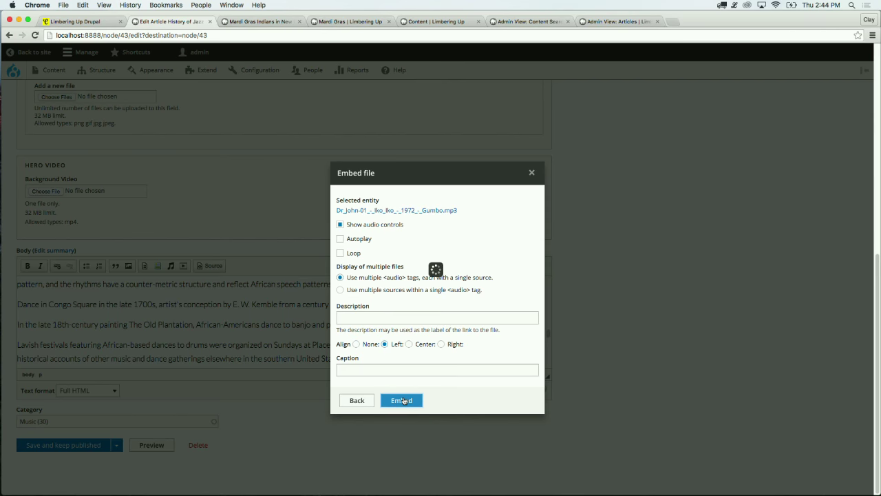
scroll(320, 344, "down", 2)
left_click(23, 342)
scroll(213, 312, "down", 10)
scroll(214, 312, "down", 2)
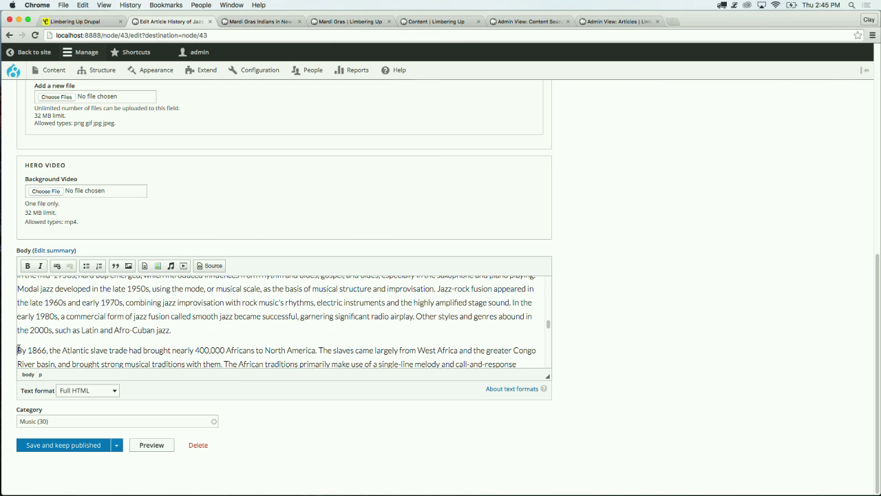
left_click(183, 267)
type("ht")
left_click(423, 254)
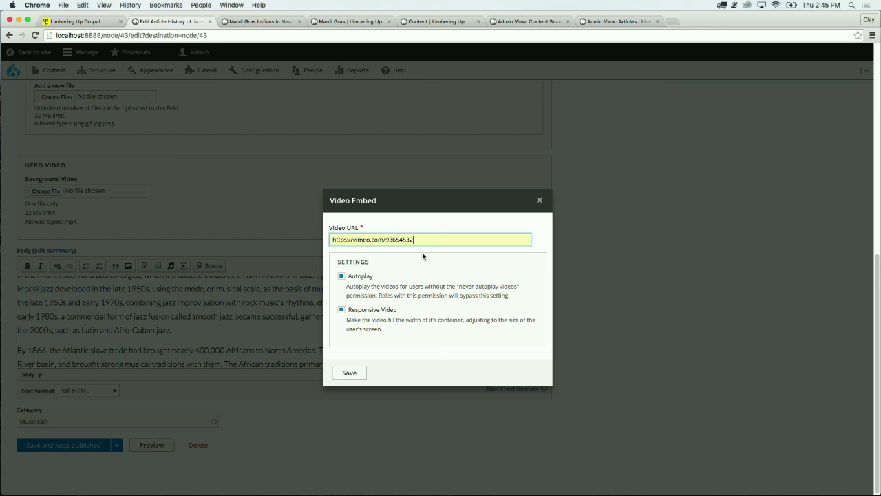
left_click(341, 276)
left_click(349, 372)
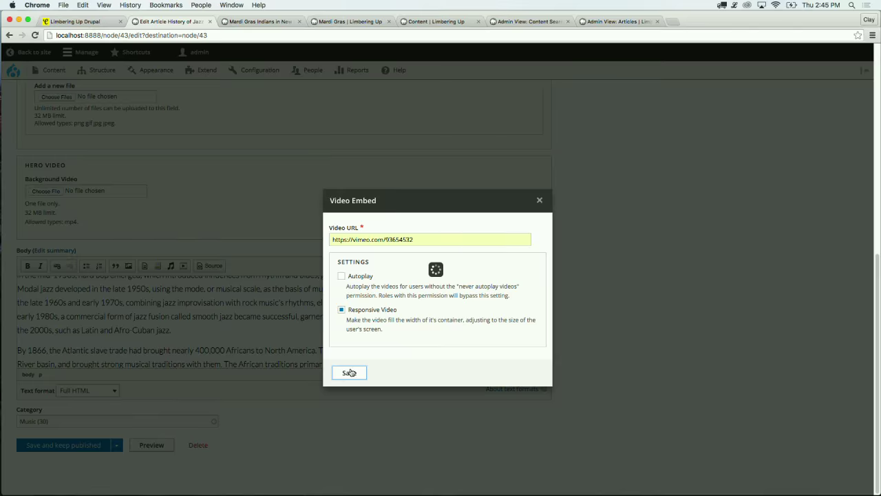
Step: Review the Body text around the embedded video and save the article, keeping it published
scroll(382, 320, "down", 5)
scroll(383, 320, "down", 1)
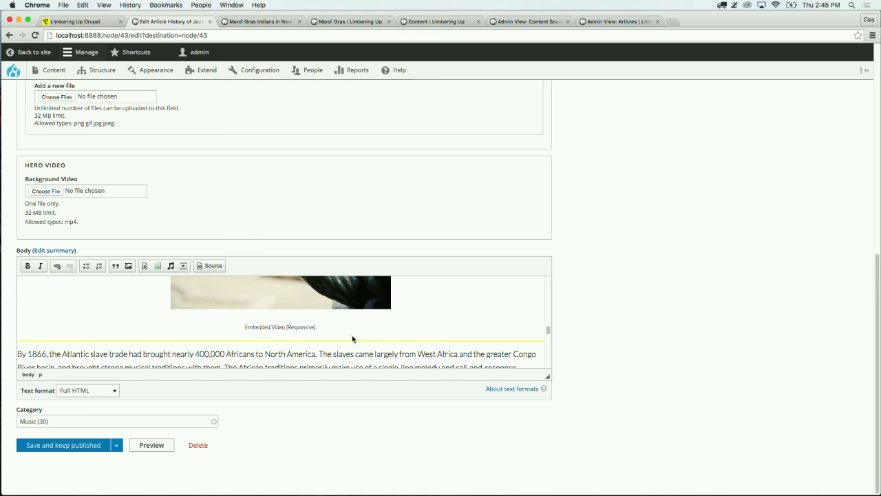
scroll(367, 335, "down", 2)
scroll(367, 335, "down", 5)
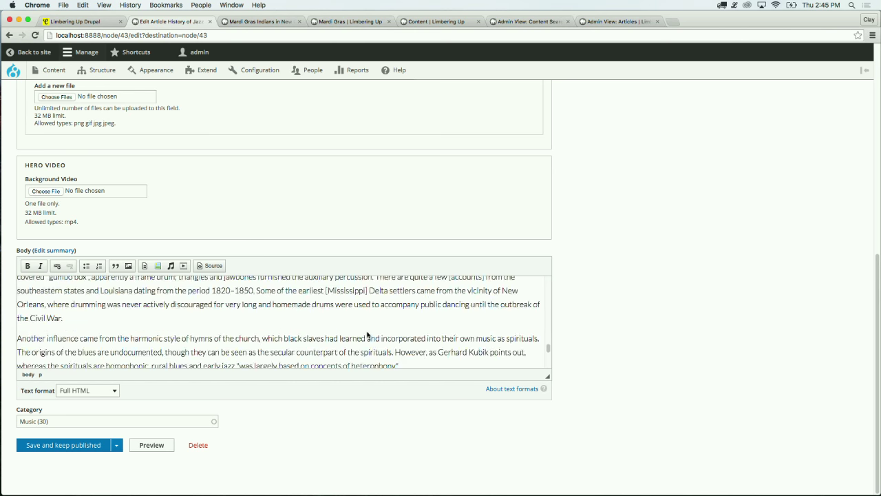
left_click(87, 448)
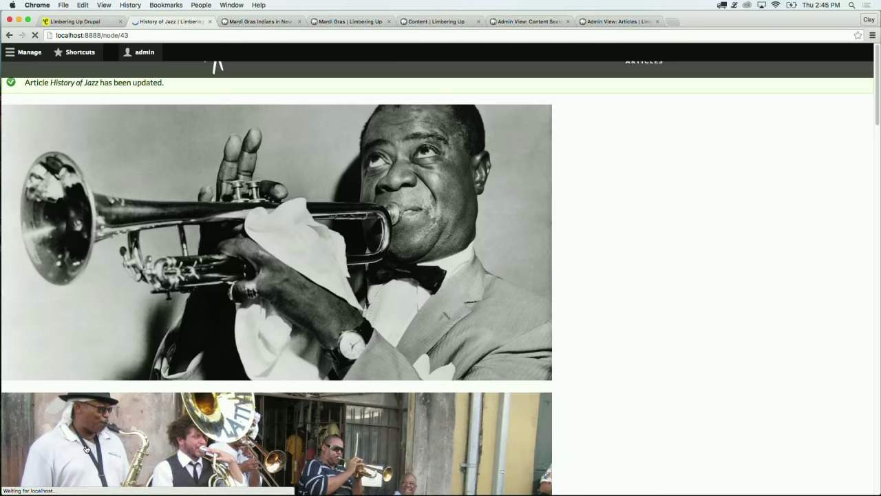
Step: Check the embedded video and audio player on the published History of Jazz page and test the audio playback
scroll(384, 378, "down", 5)
scroll(384, 378, "down", 10)
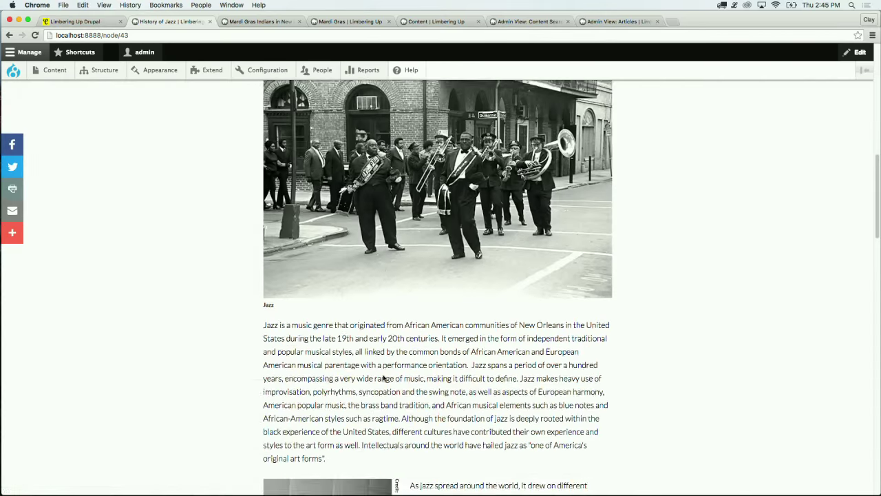
scroll(383, 378, "down", 8)
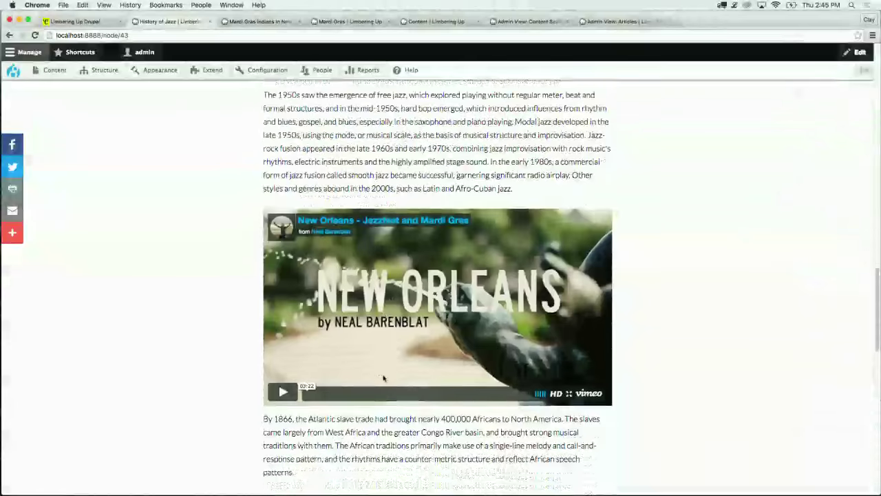
scroll(383, 378, "down", 1)
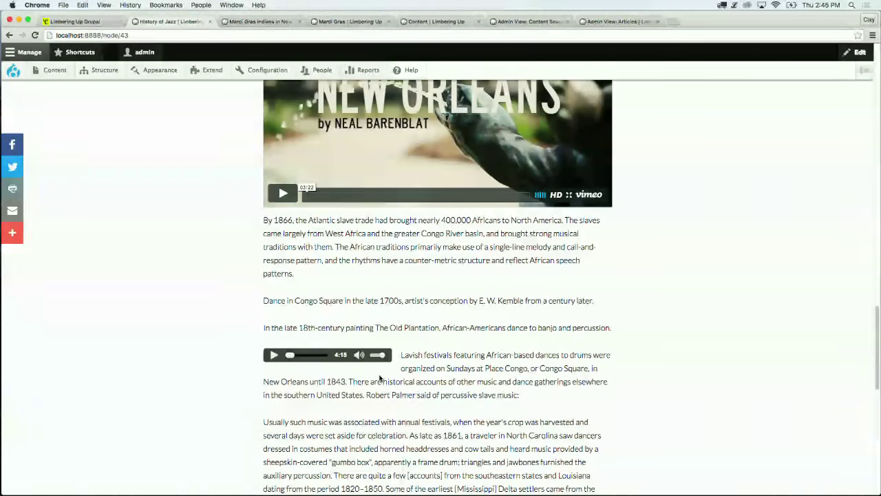
left_click(274, 355)
left_click(274, 354)
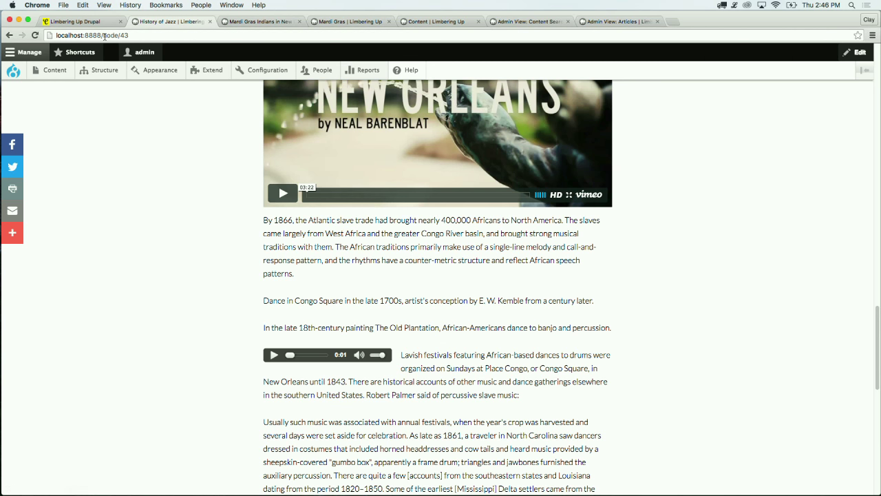
left_click(85, 25)
key("Right")
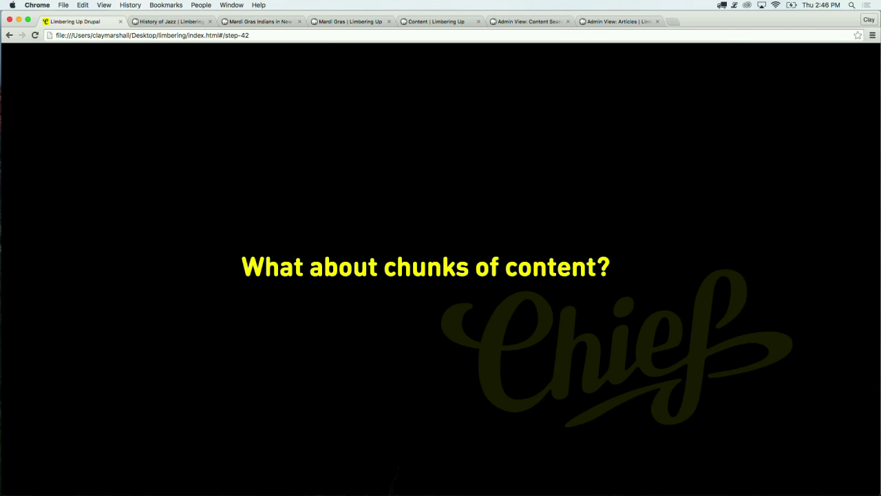
key("Right")
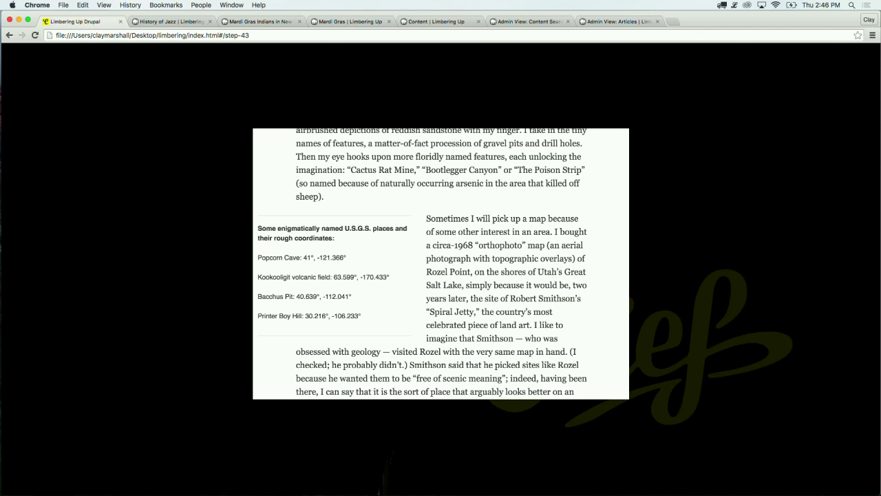
key("Right")
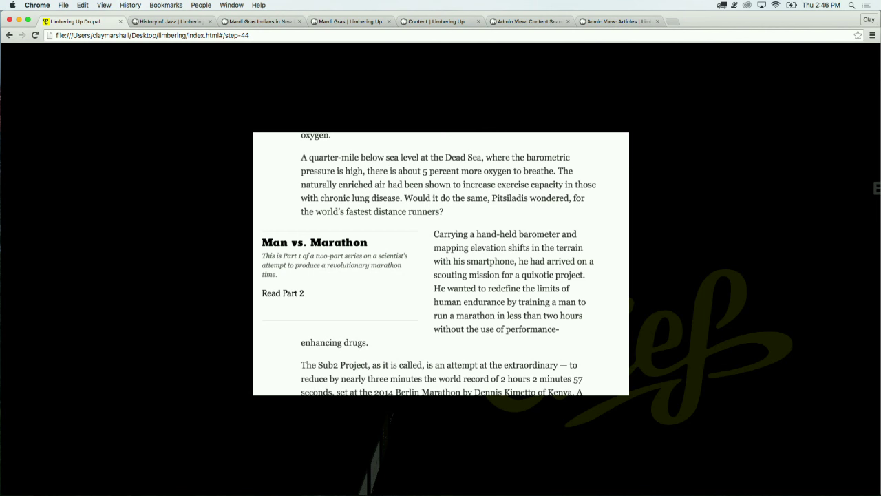
key("Right")
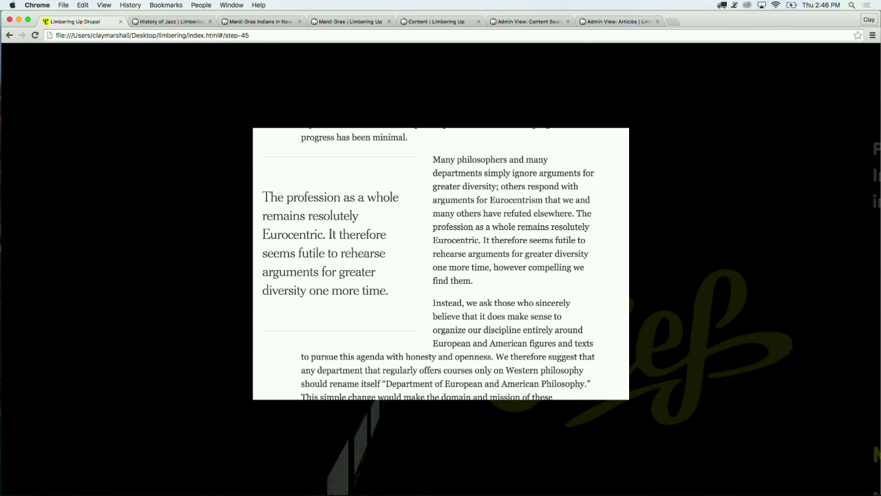
key("Right")
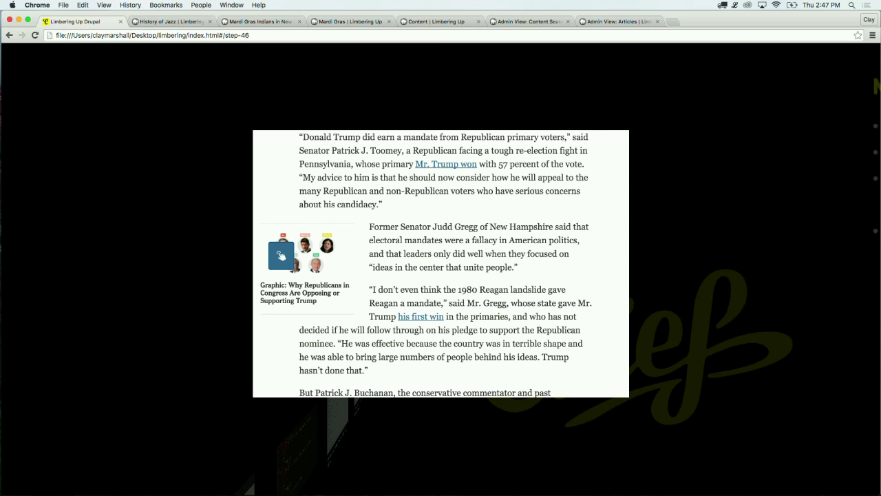
key("Right")
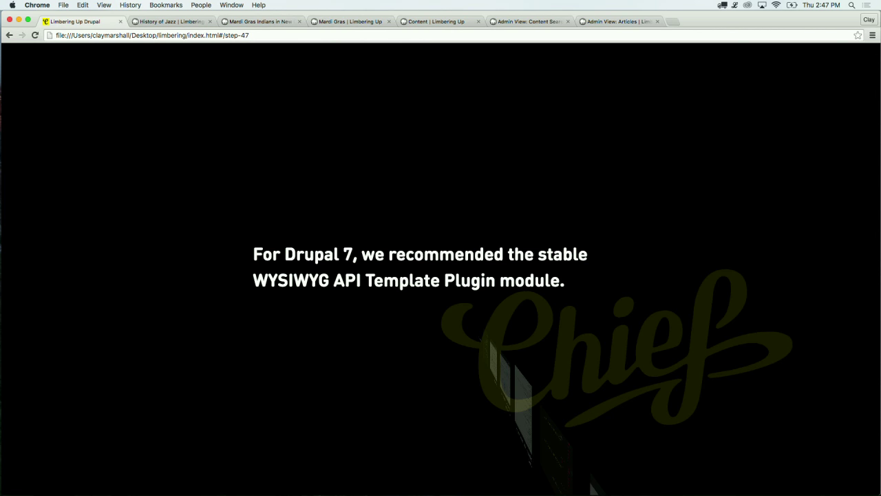
key("Right")
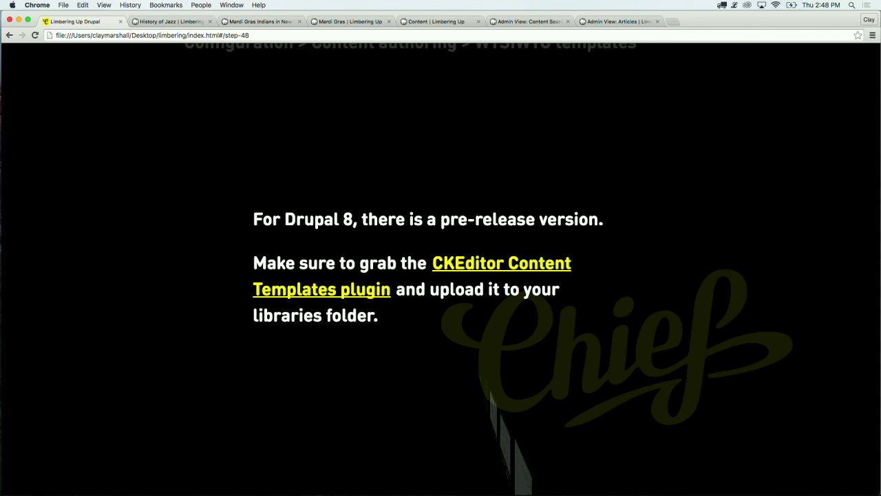
key("Right")
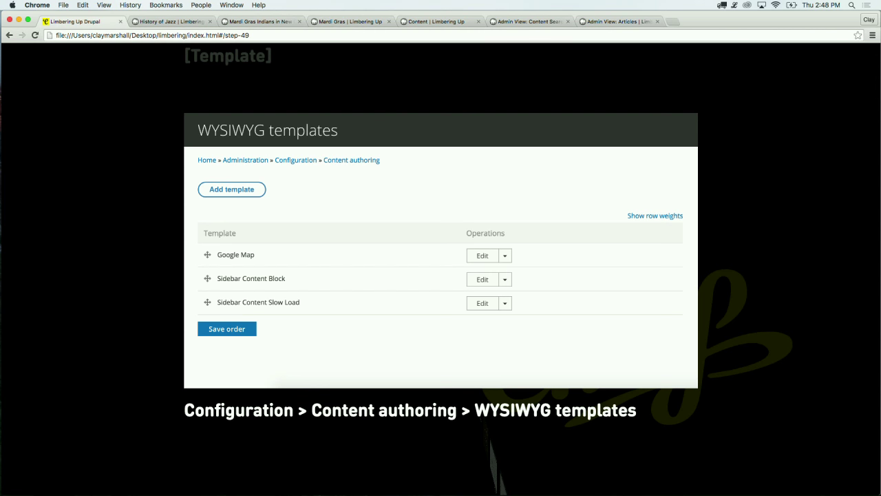
key("Right")
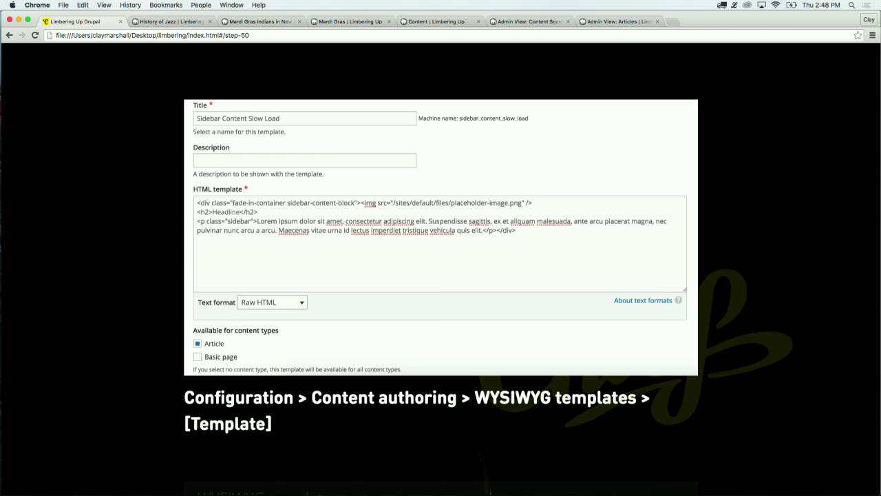
key("Right")
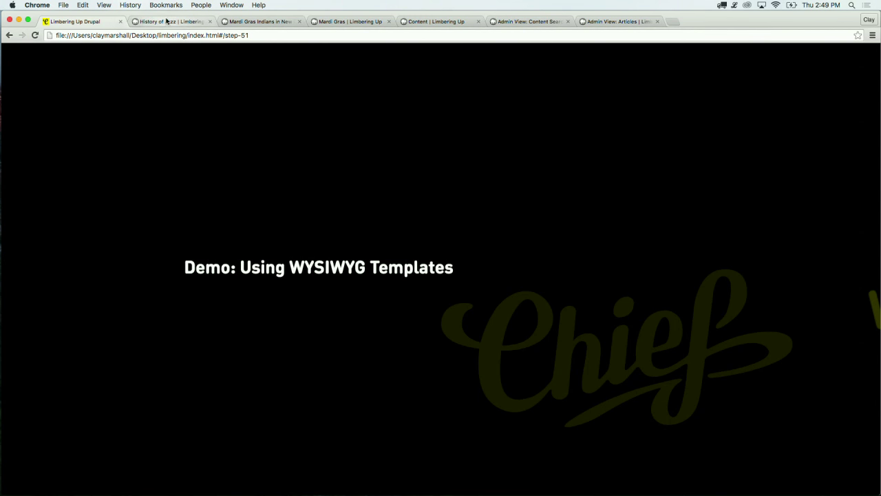
Step: Return to the published History of Jazz page and reopen the article for editing at its Body field
left_click(196, 18)
scroll(500, 284, "down", 15)
scroll(500, 285, "up", 20)
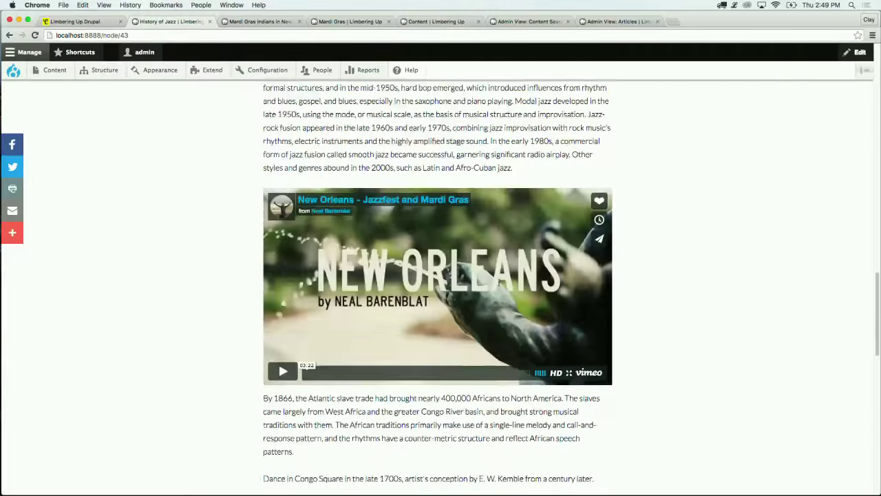
scroll(498, 281, "up", 8)
scroll(502, 213, "down", 5)
left_click(603, 158)
left_click(588, 174)
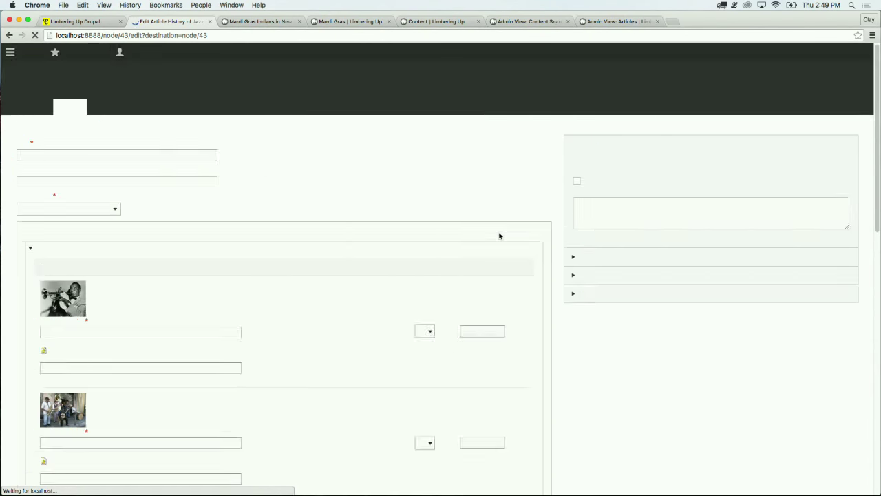
scroll(500, 235, "down", 1)
scroll(499, 235, "down", 10)
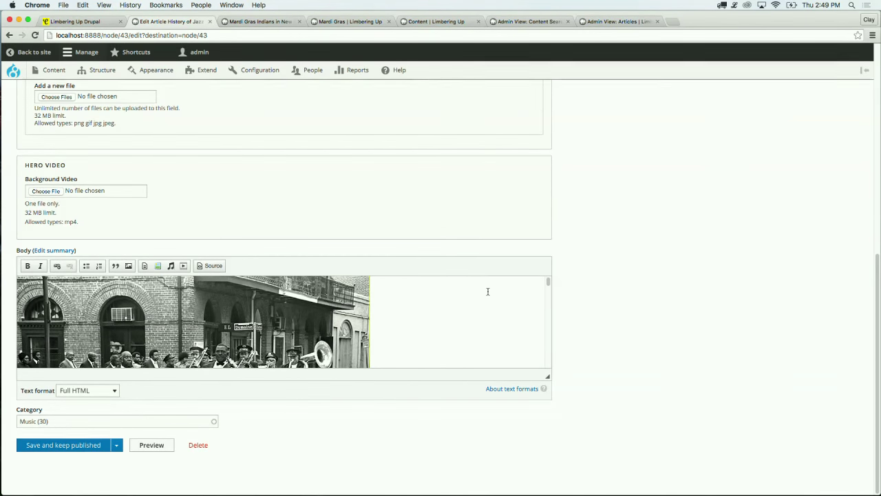
Step: Insert the Sidebar Content Block template before the Body paragraph beginning "Another influence came from the harmonic style"
scroll(488, 291, "down", 5)
scroll(488, 292, "down", 10)
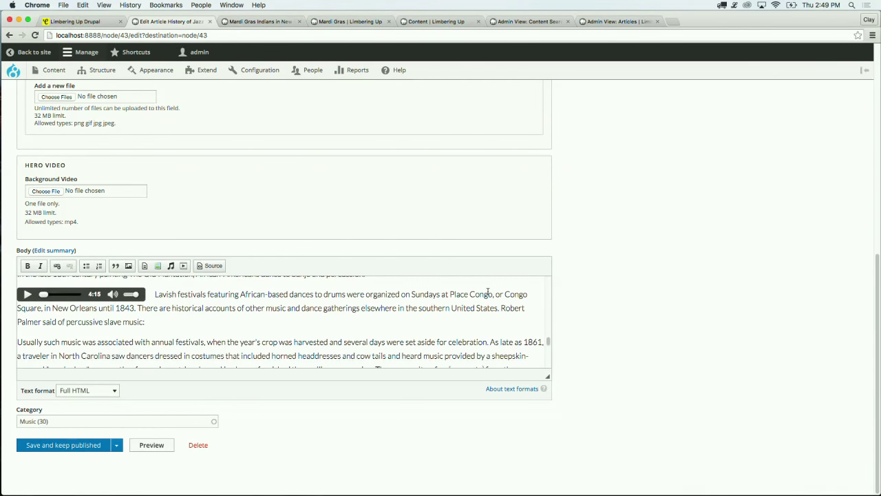
left_click(14, 308)
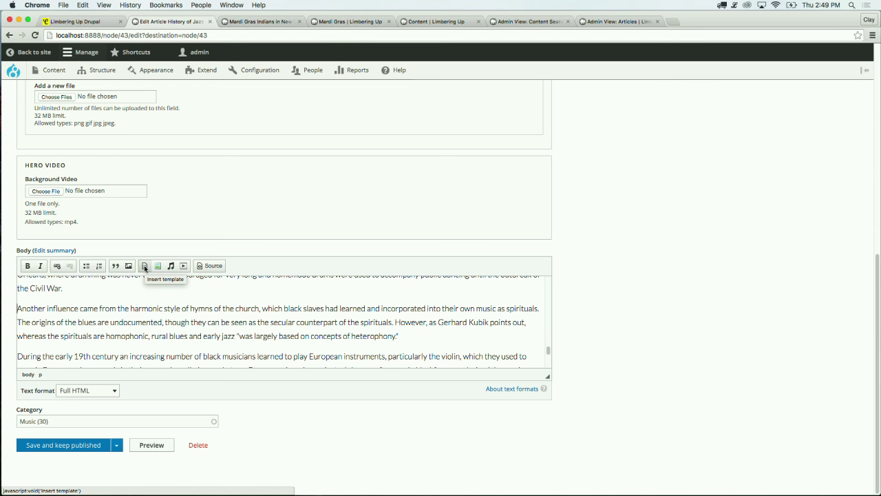
left_click(145, 267)
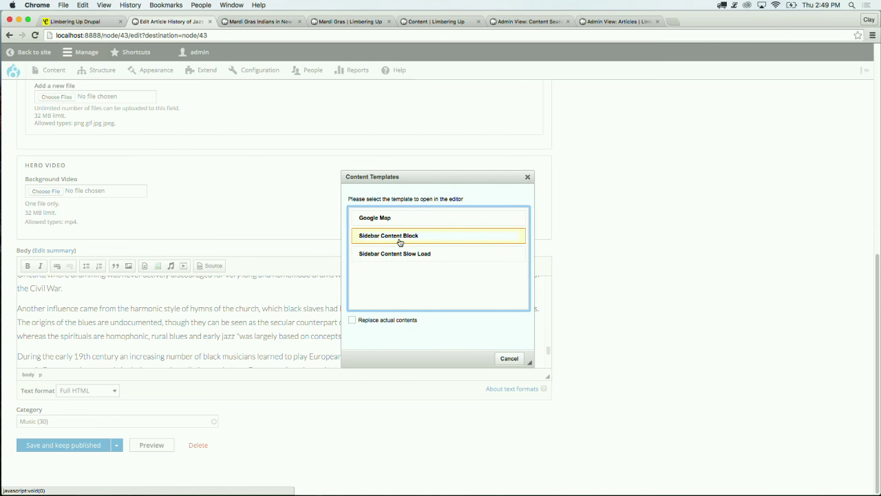
left_click(399, 236)
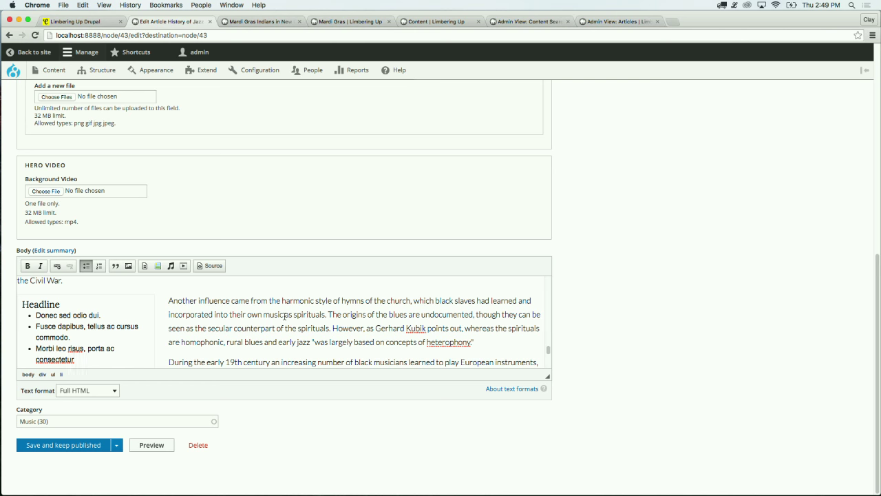
Step: Insert the Sidebar Content Slow Load template before the Body paragraph beginning "In the opinion of jazz historian" and review its placeholder content
scroll(284, 315, "down", 5)
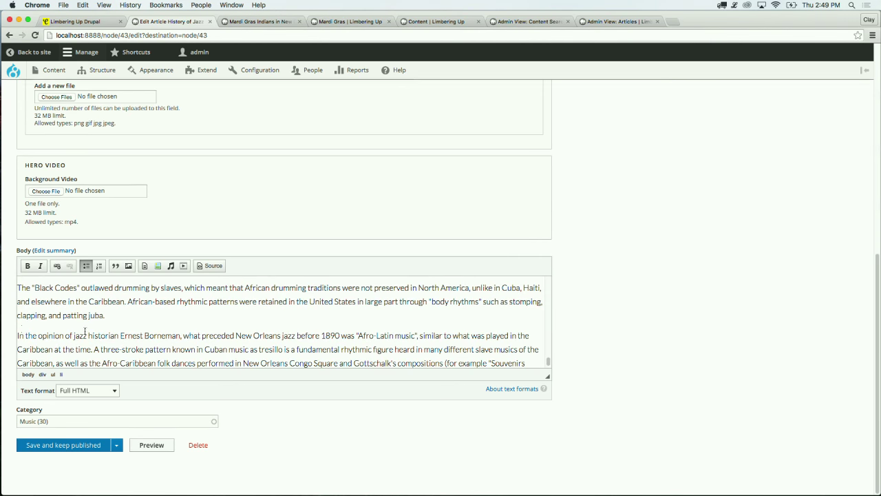
left_click(16, 337)
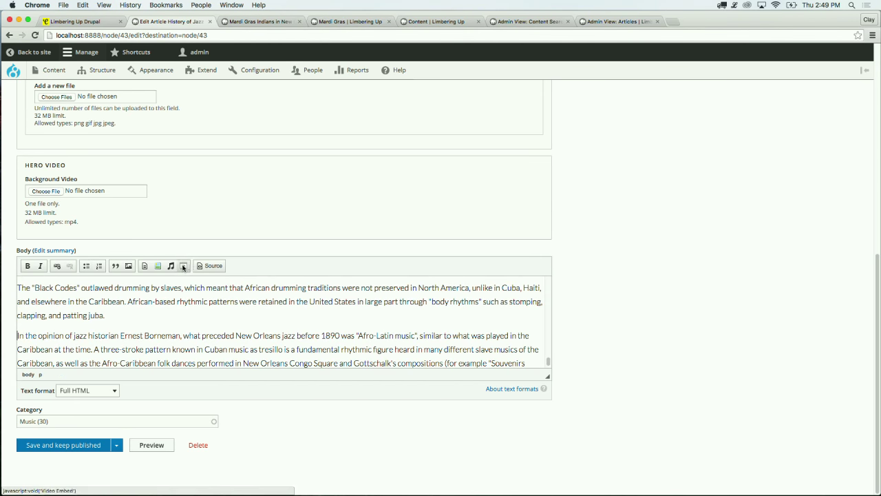
left_click(145, 266)
left_click(375, 254)
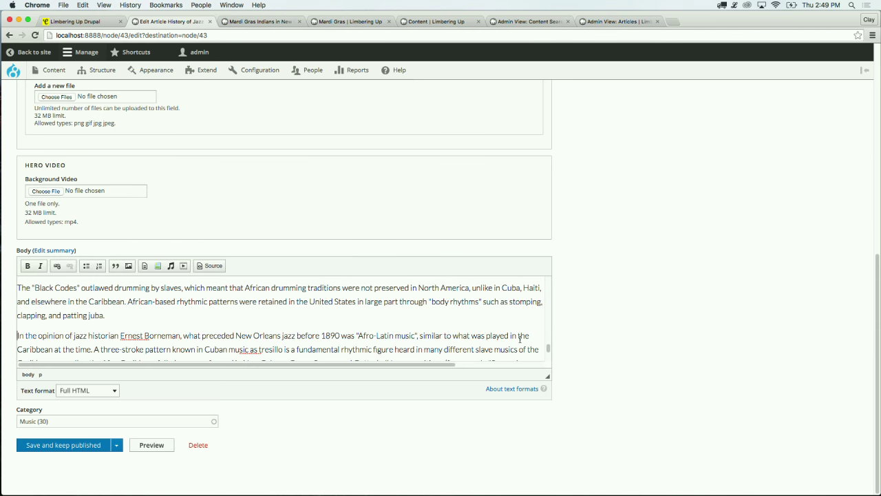
scroll(520, 340, "down", 5)
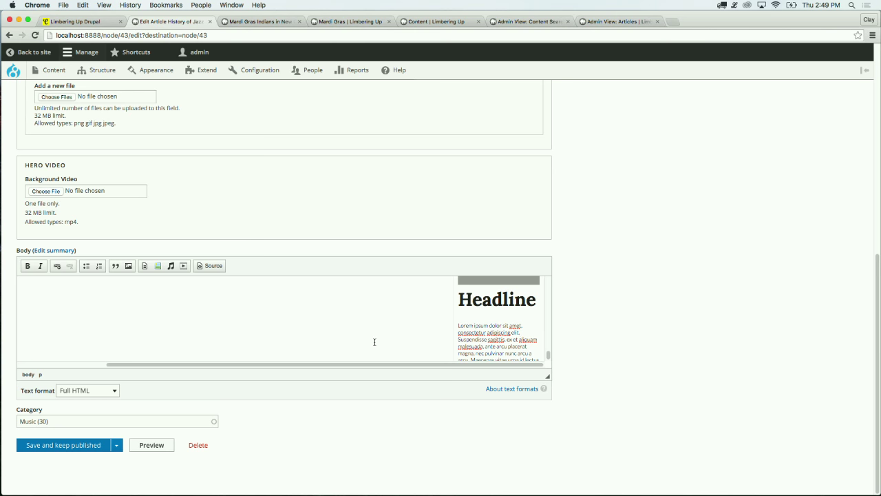
scroll(375, 341, "up", 4)
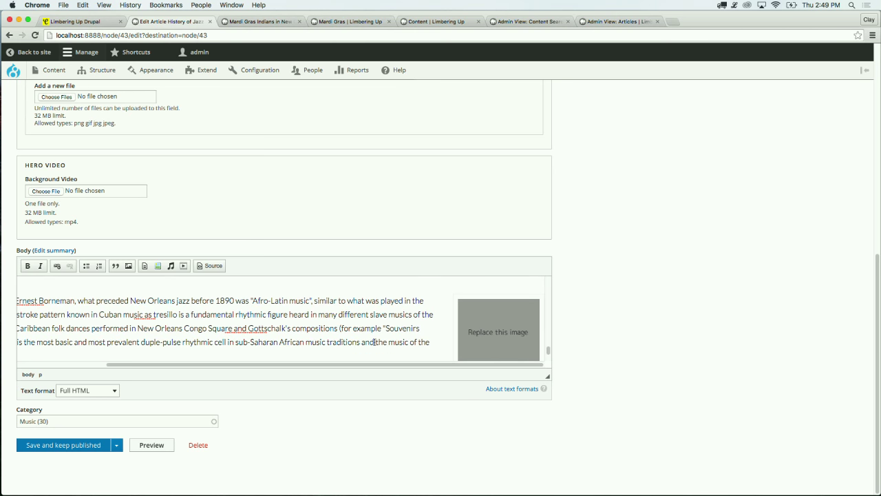
scroll(374, 342, "up", 3)
scroll(374, 341, "down", 5)
scroll(375, 342, "down", 1)
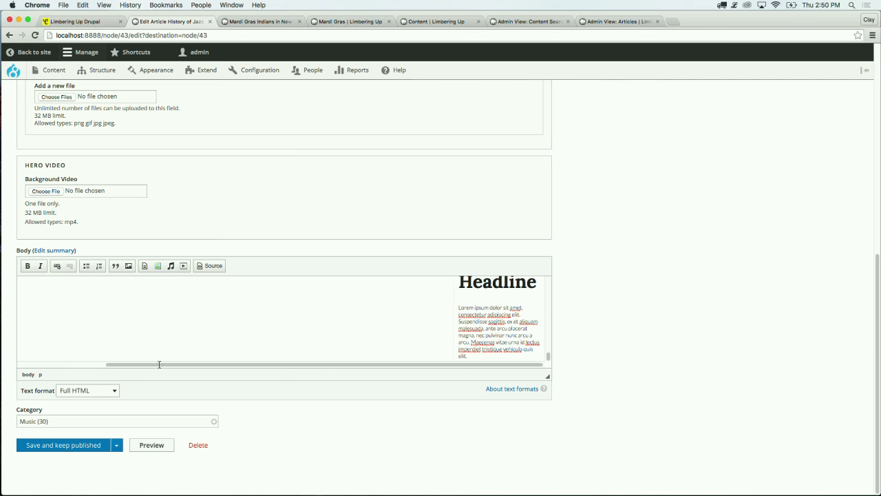
Step: Save the article, keeping it published, and check both sidebar templates on the History of Jazz page
left_click(68, 447)
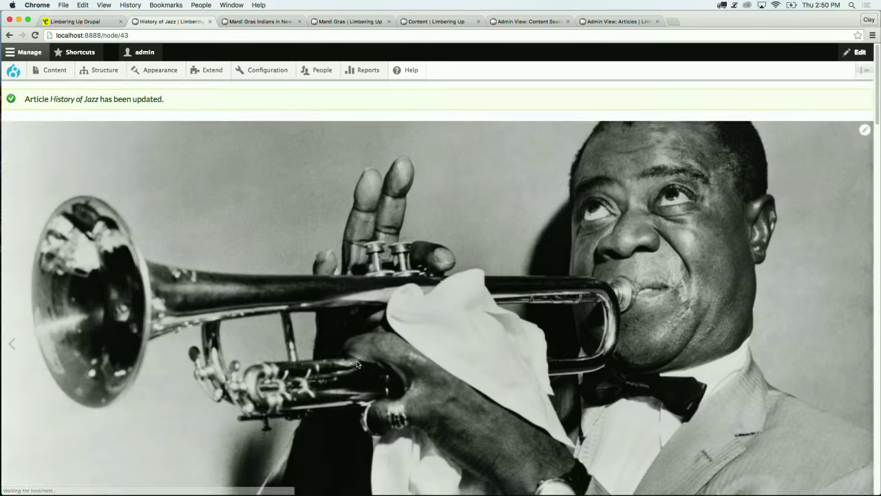
scroll(356, 364, "down", 5)
scroll(357, 364, "down", 15)
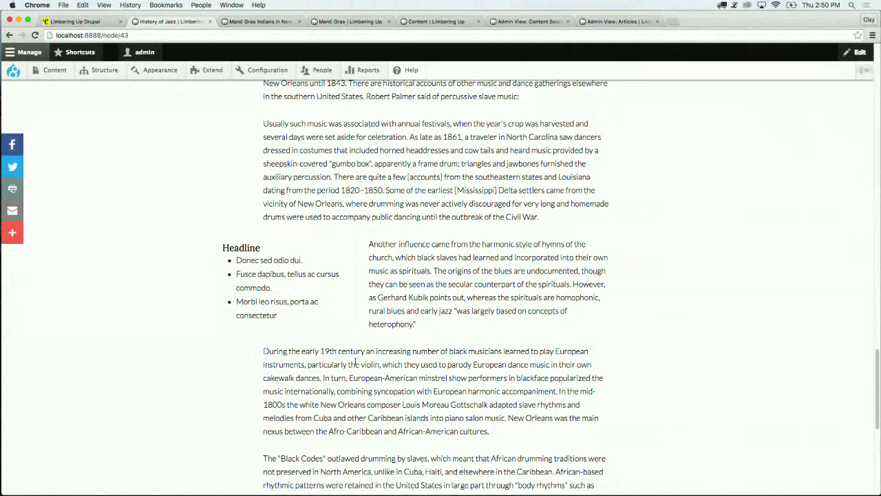
scroll(414, 377, "down", 5)
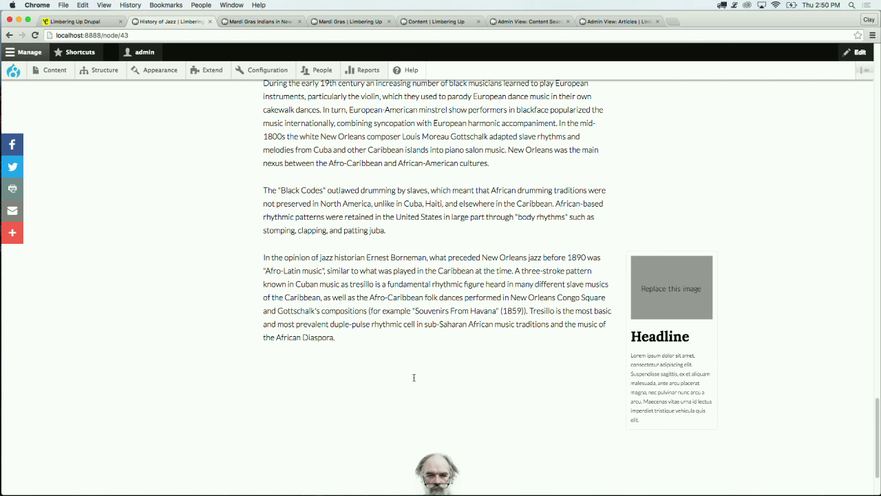
Step: Switch to the Limbering Up Drupal presentation and advance to the slide "How can we make it easier to manage content?"
left_click(97, 22)
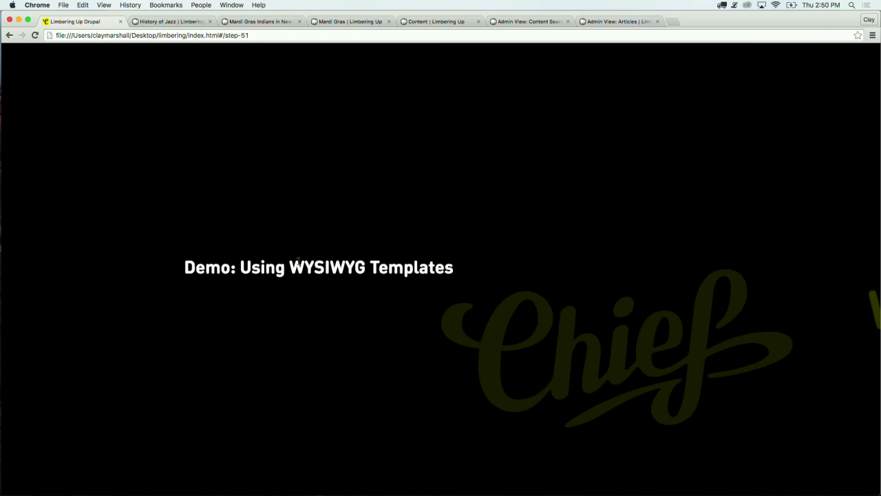
key("Right")
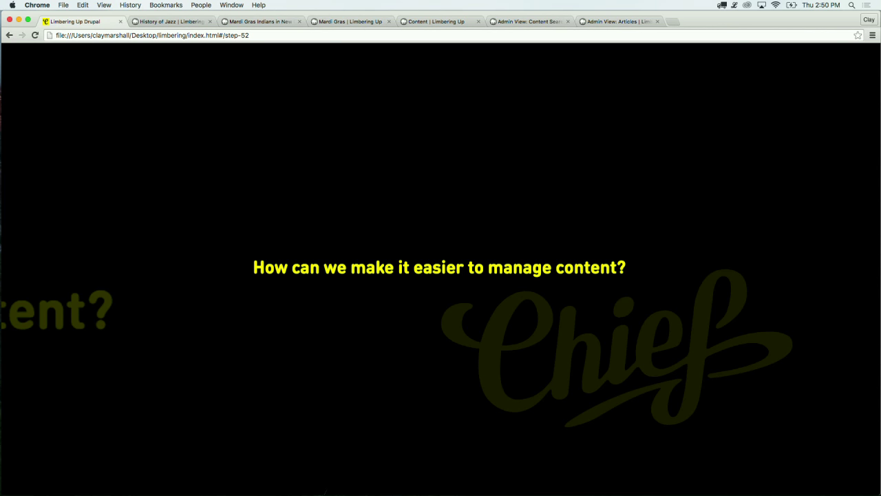
Step: Return to the published History of Jazz page and reopen the article for editing at its Body field
left_click(175, 25)
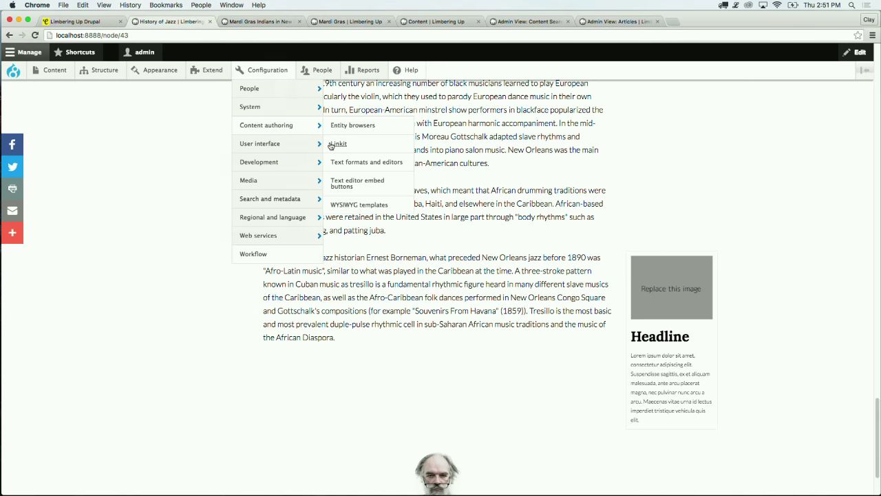
scroll(418, 178, "up", 5)
scroll(419, 177, "up", 20)
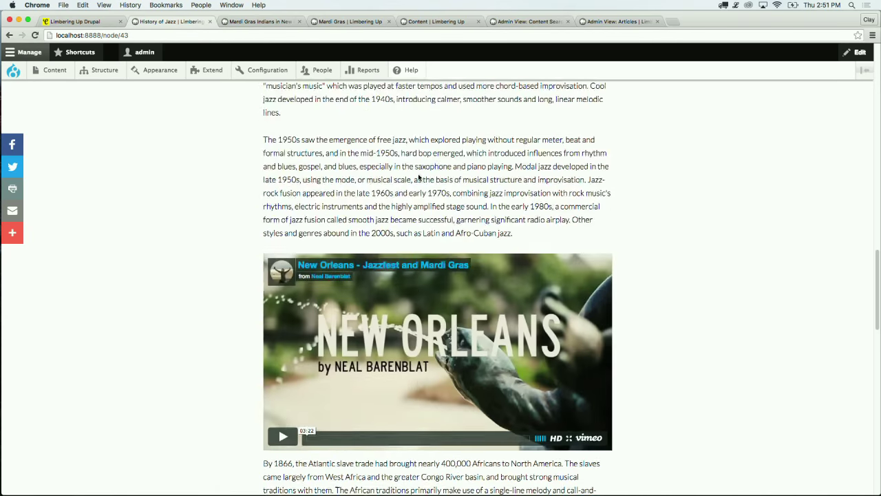
scroll(419, 178, "up", 5)
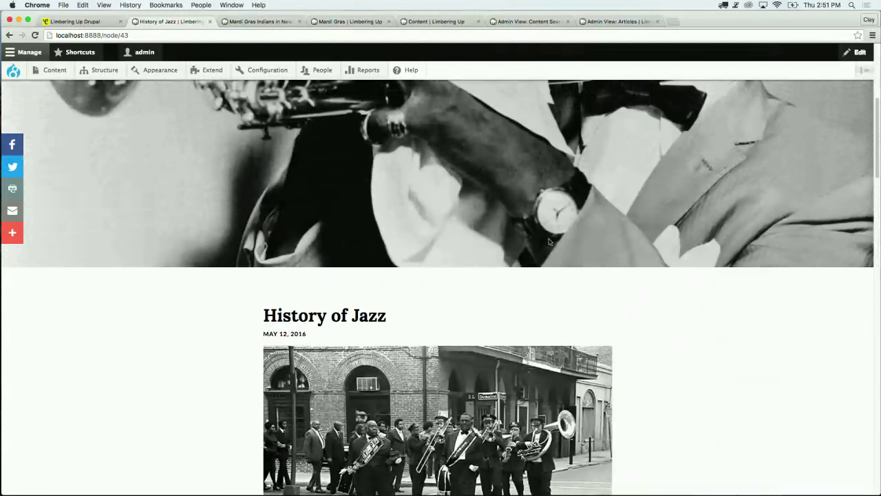
right_click(605, 316)
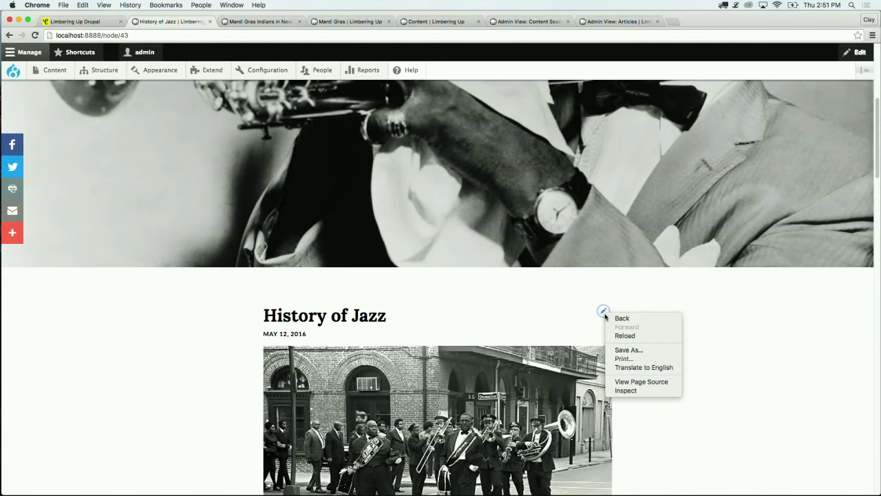
left_click(640, 302)
left_click(603, 311)
left_click(563, 325)
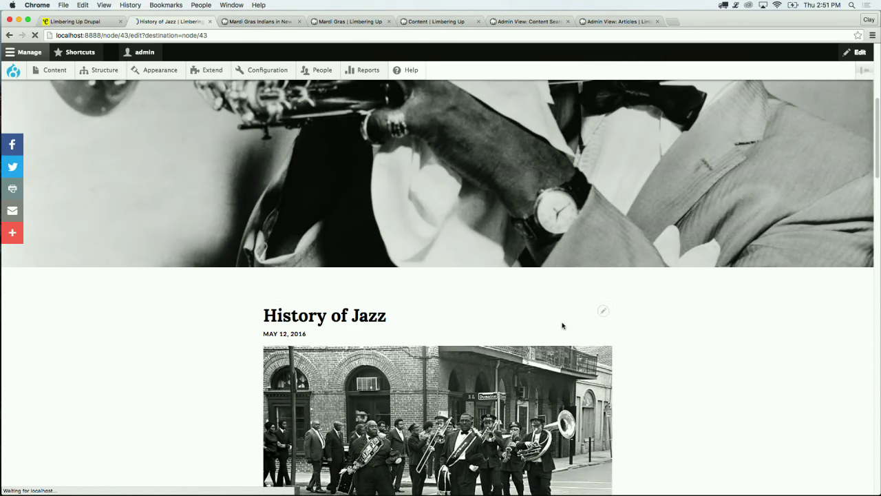
scroll(563, 325, "down", 10)
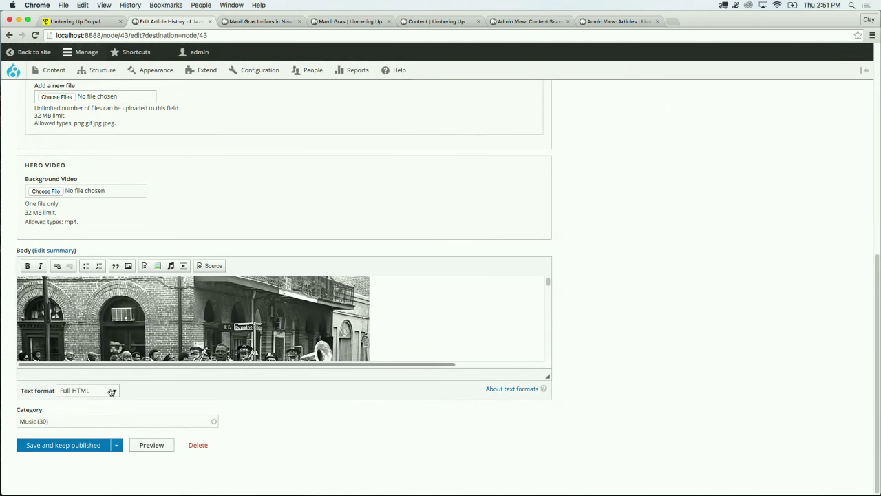
Step: Show the Body's HTML source and examine the markup of the inserted sidebar-content-block template
scroll(214, 324, "down", 5)
scroll(214, 324, "down", 8)
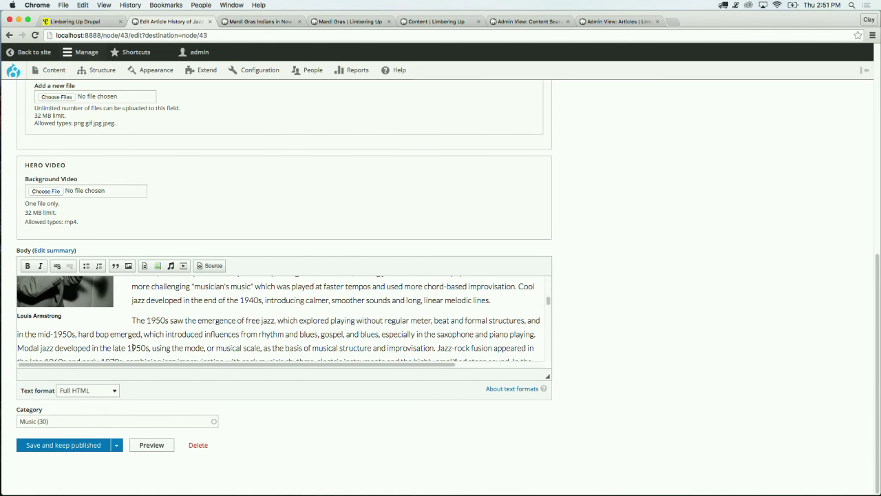
left_click(218, 268)
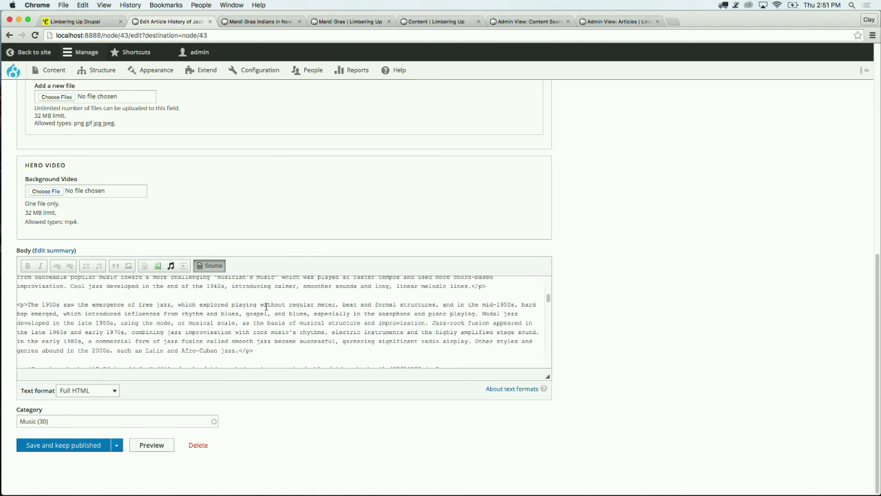
scroll(265, 305, "down", 10)
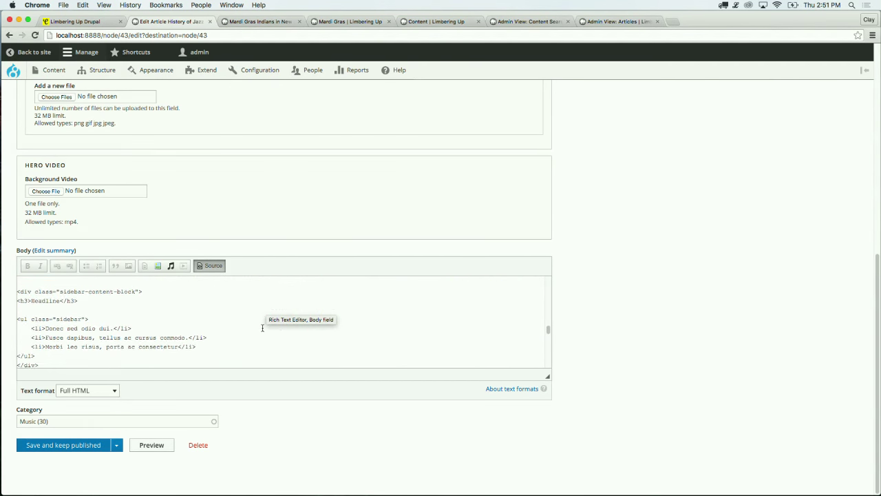
right_click(262, 329)
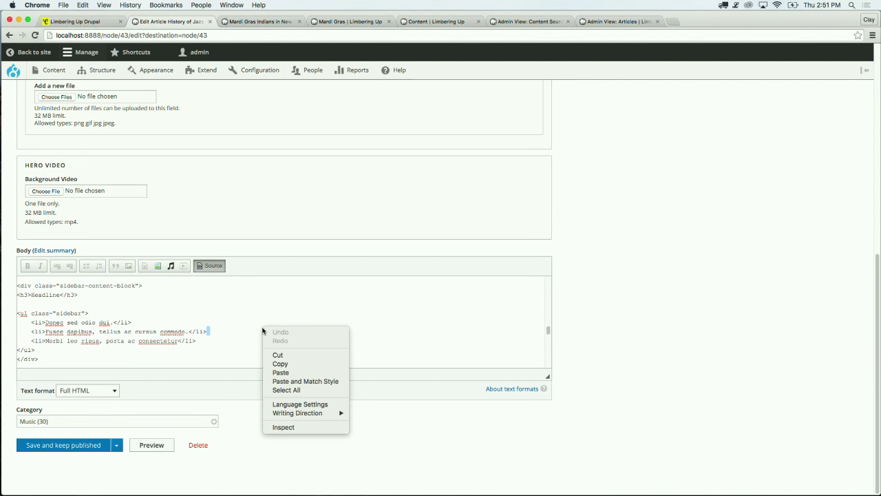
left_click(261, 328)
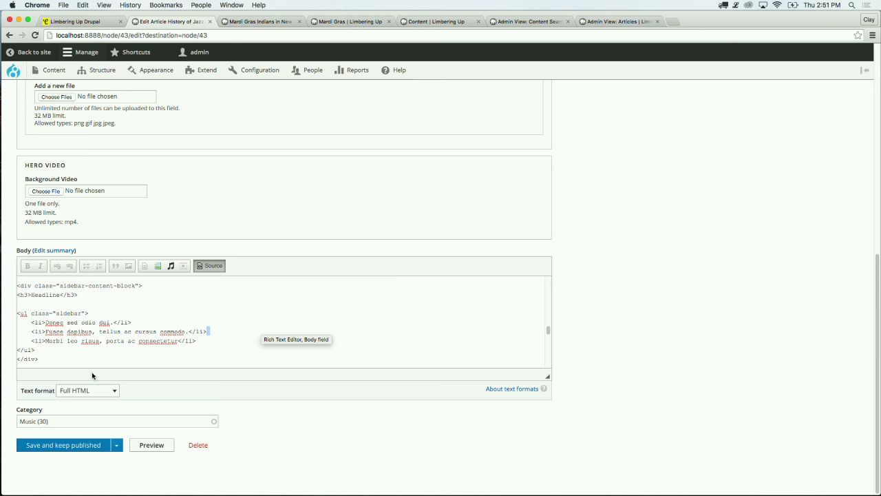
Step: Advance the presentation to the slide about the improved default Content view and show the filters of the admin Content listing
left_click(90, 19)
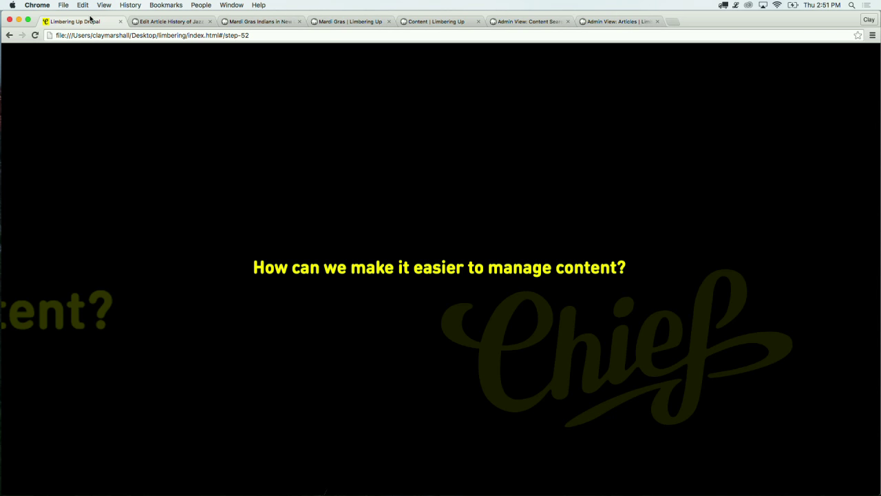
key("Right")
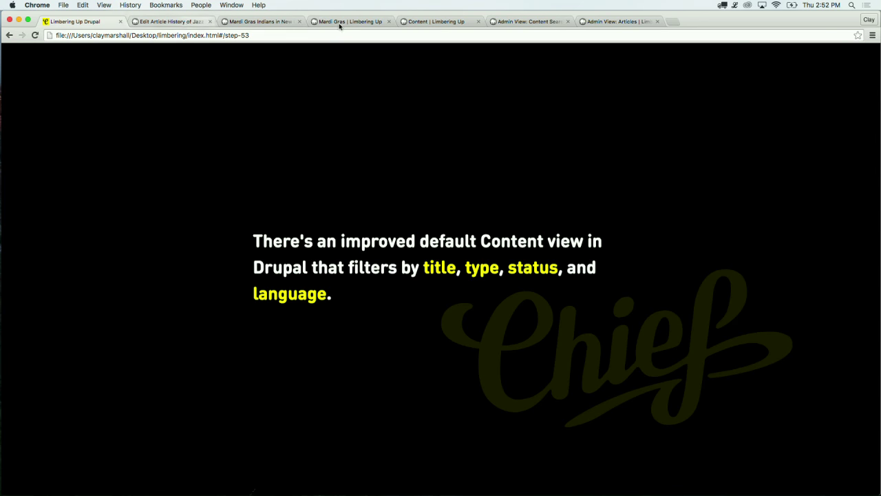
left_click(410, 21)
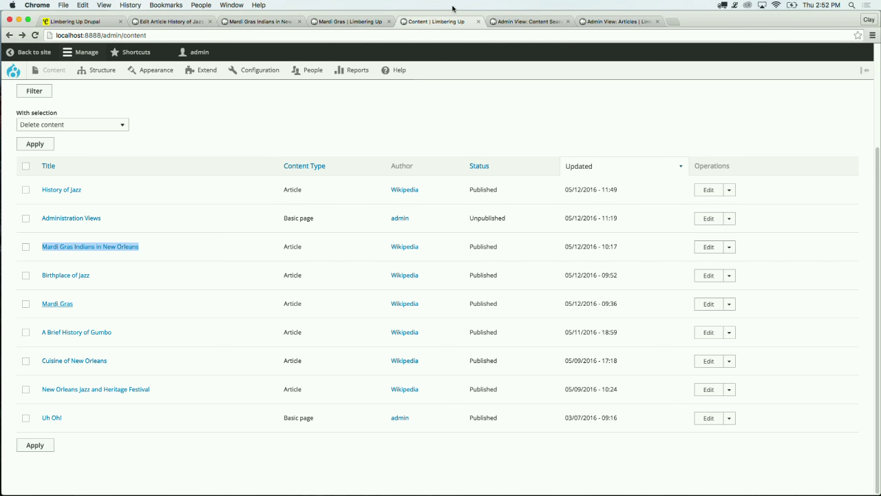
scroll(470, 108, "up", 2)
right_click(471, 110)
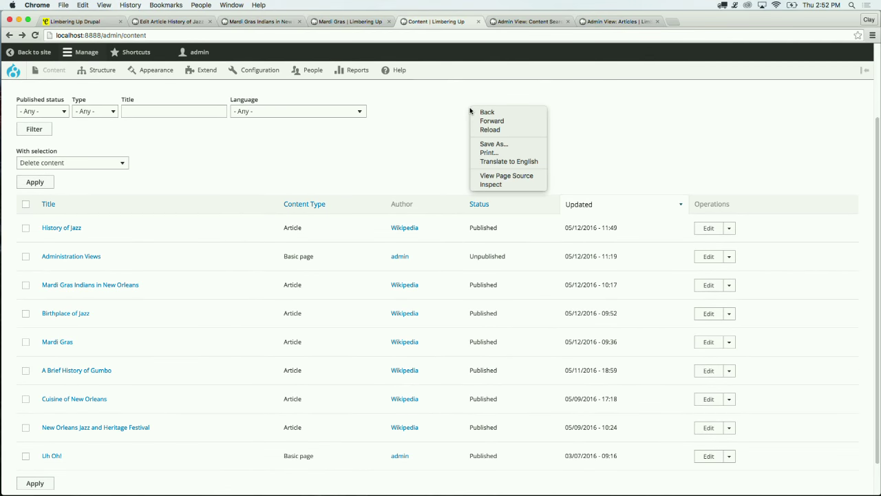
left_click(444, 113)
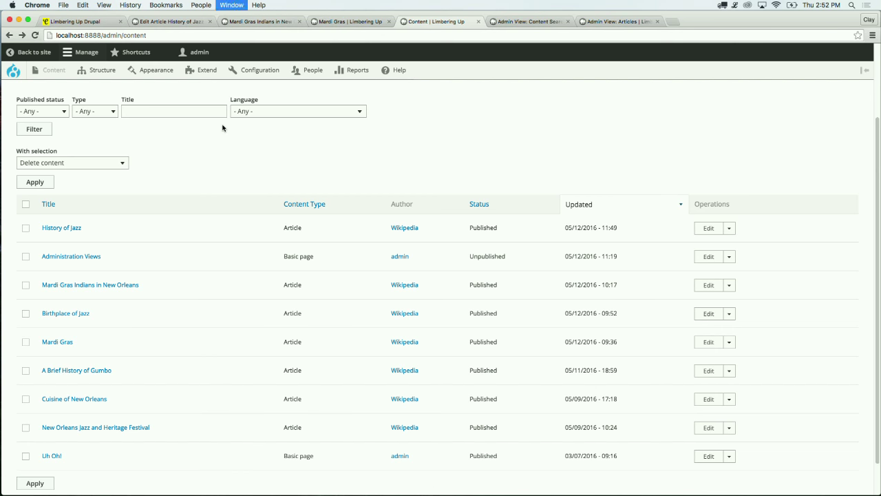
Step: Switch to the Content Search admin view and search for content whose body contains "jazz"
key("ctrl+Tab")
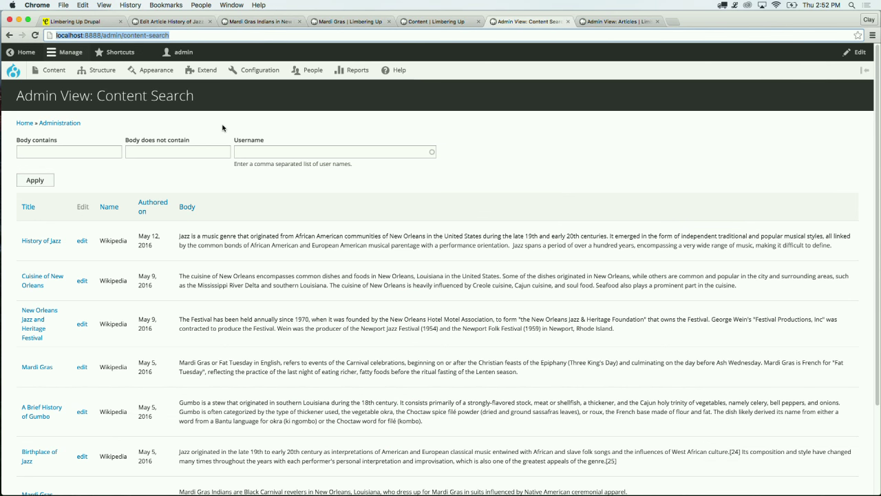
left_click(96, 151)
type("jazz")
key("Return")
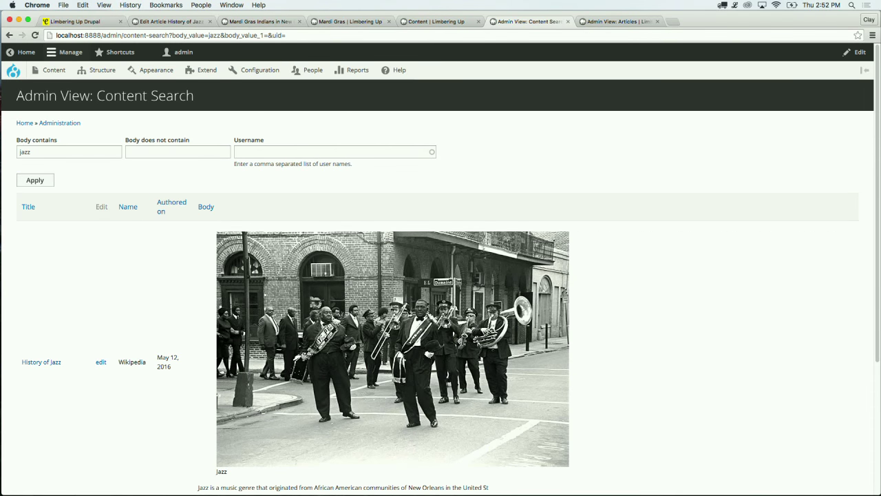
Step: Narrow the search to bodies that do not contain "dr. john" and look through the filtered list
left_click(137, 152)
type("dr. john")
key("Return")
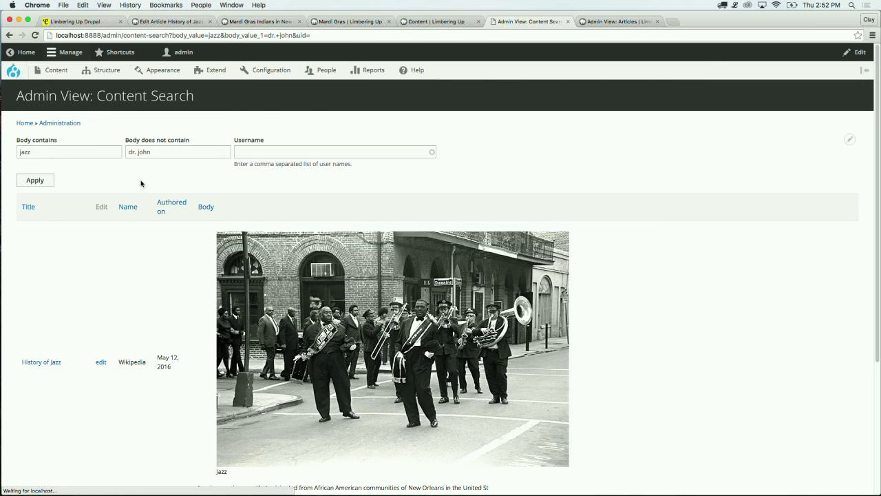
scroll(156, 242, "down", 5)
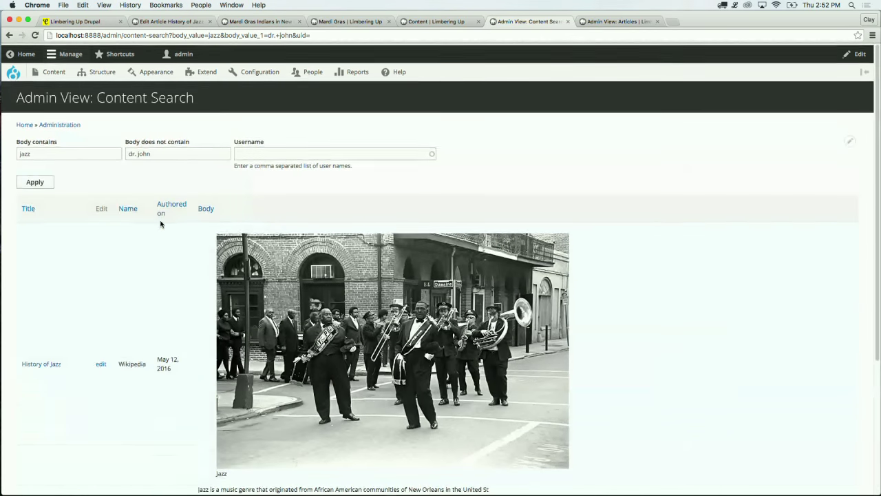
Step: Clear both body filters in the Content Search view and filter the list by the username Wikipedia
left_click(163, 155)
key("super+a")
key("BackSpace")
key("shift+Tab")
key("BackSpace")
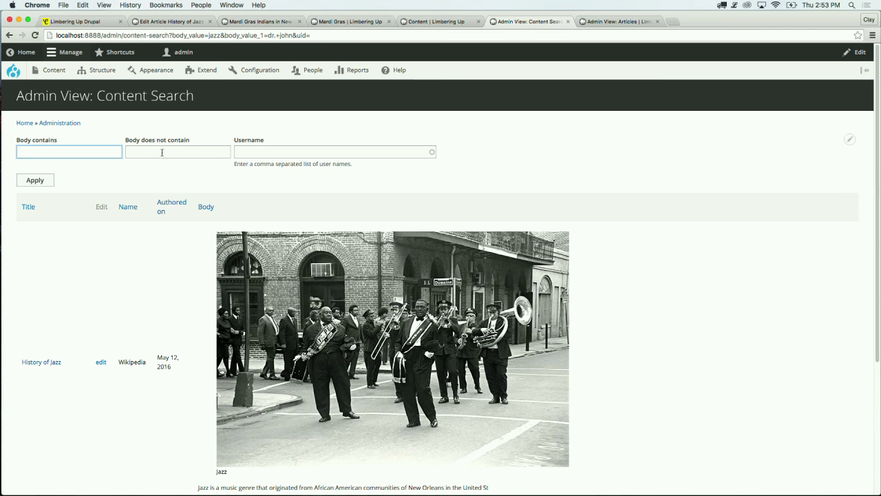
left_click(241, 147)
type("wikipedia")
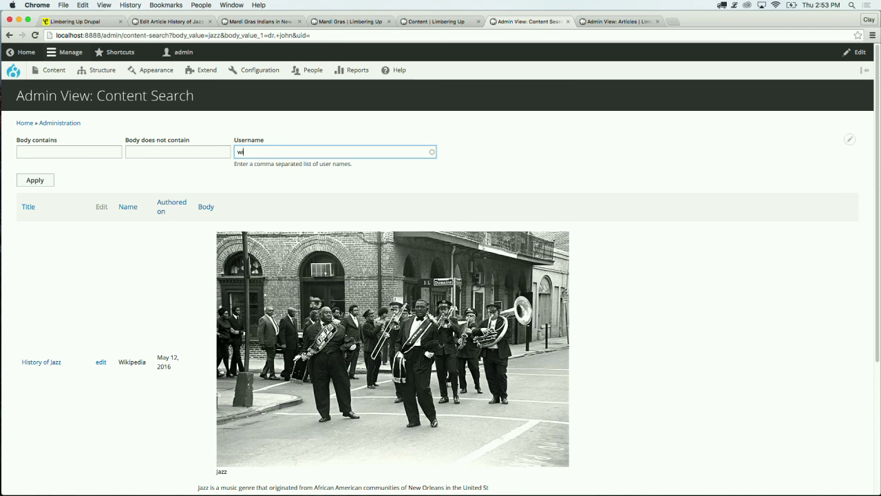
left_click(250, 164)
left_click(46, 179)
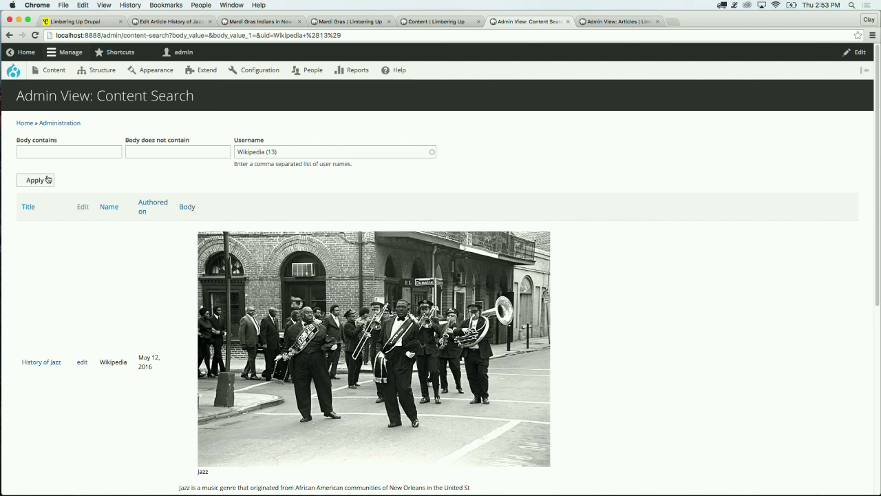
Step: Switch to the Articles admin view and filter it by the layout type Article as Feature
key("ctrl+Tab")
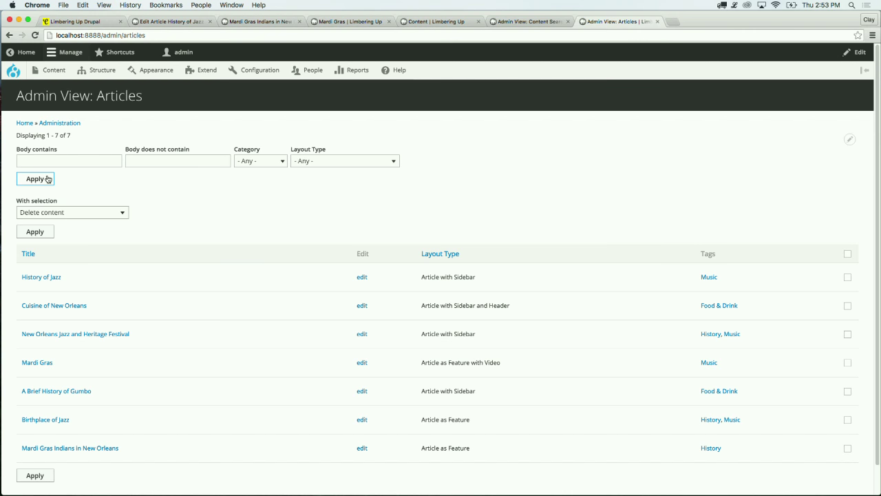
scroll(466, 290, "down", 1)
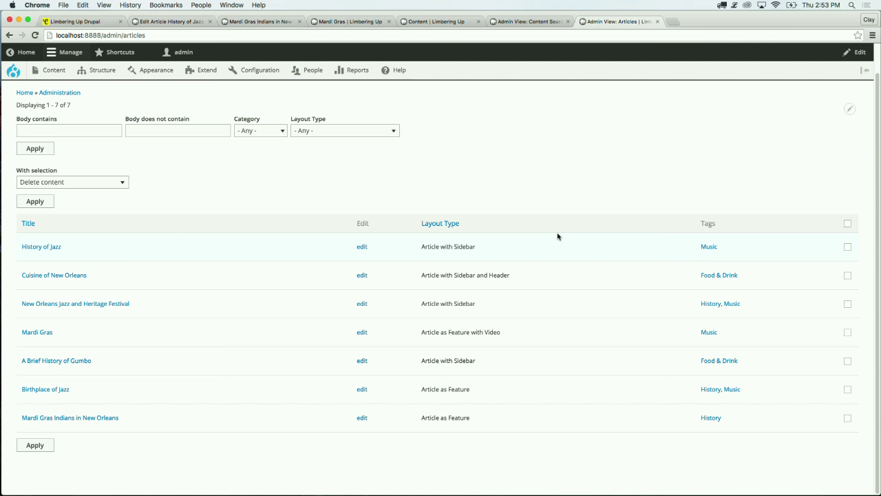
left_click(335, 128)
left_click(331, 157)
left_click(41, 151)
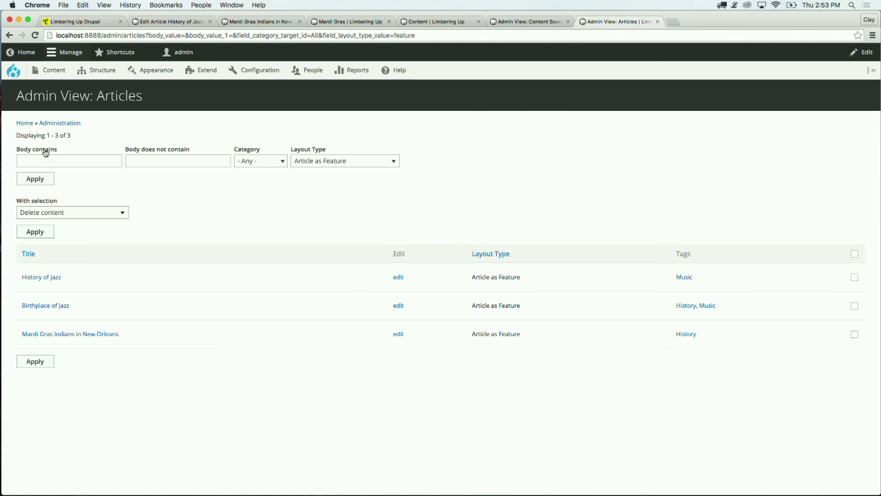
Step: Check the Category filter's options without choosing one, and return to the presentation slides
left_click(265, 162)
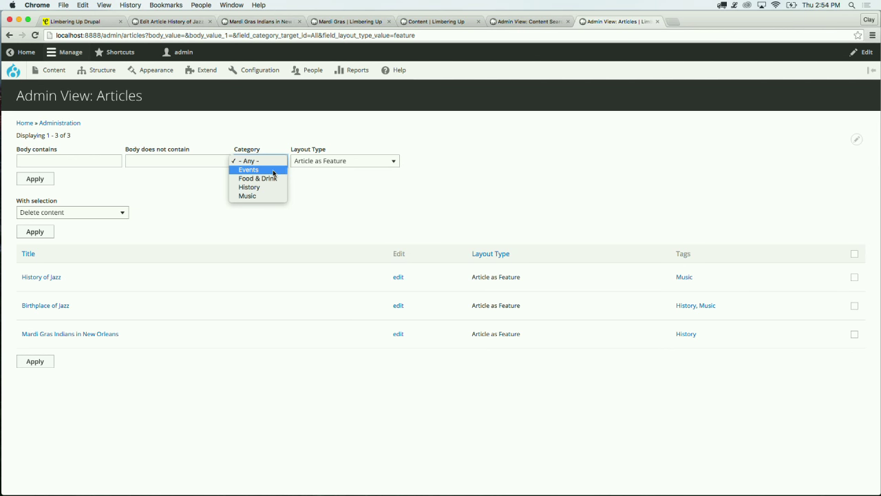
left_click(332, 210)
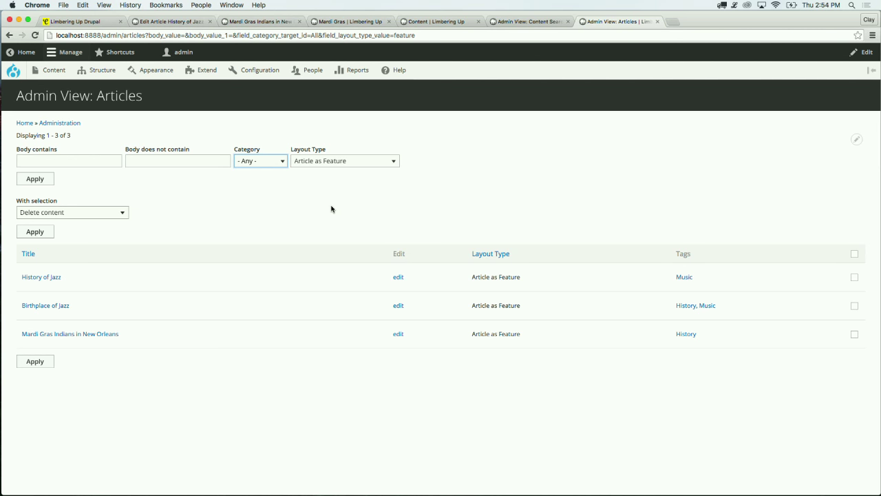
key("super+1")
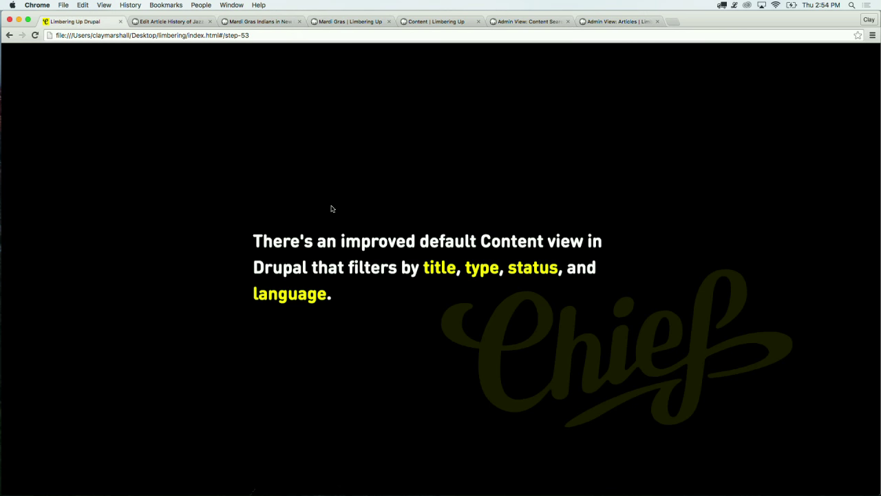
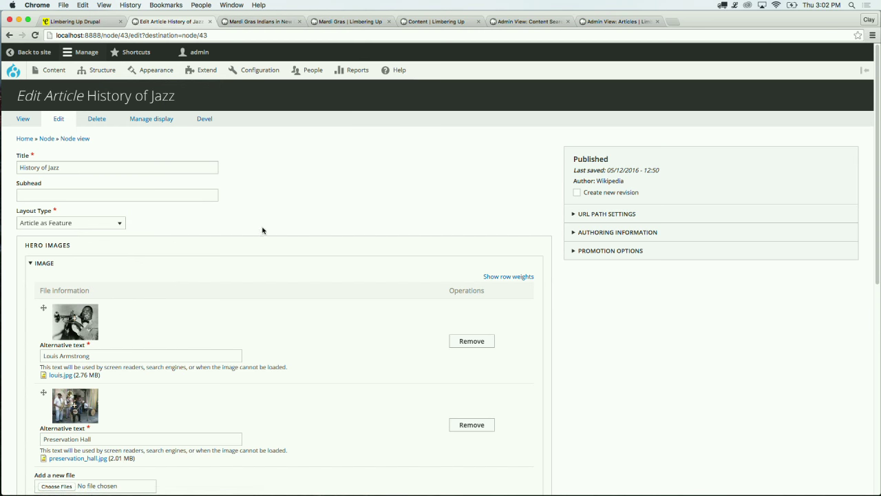
Step: Change the History of Jazz article's layout type to Article with Sidebar and save it, keeping it published
left_click(88, 227)
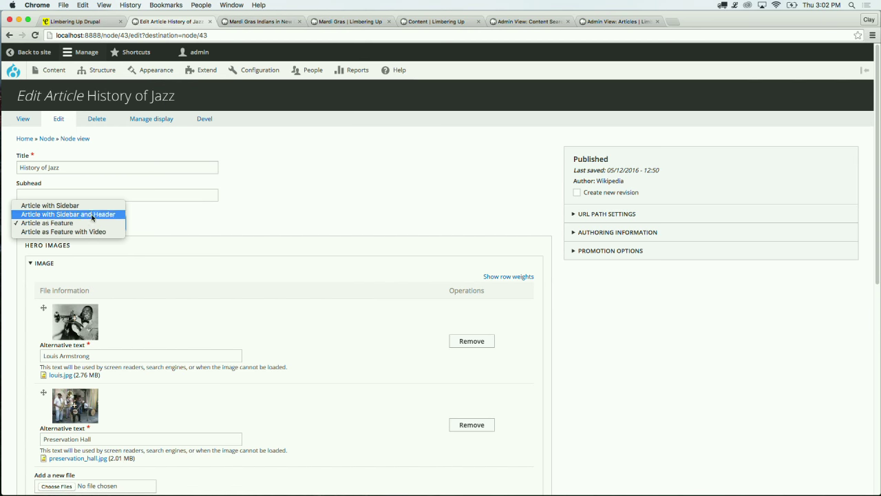
left_click(89, 202)
scroll(298, 265, "down", 10)
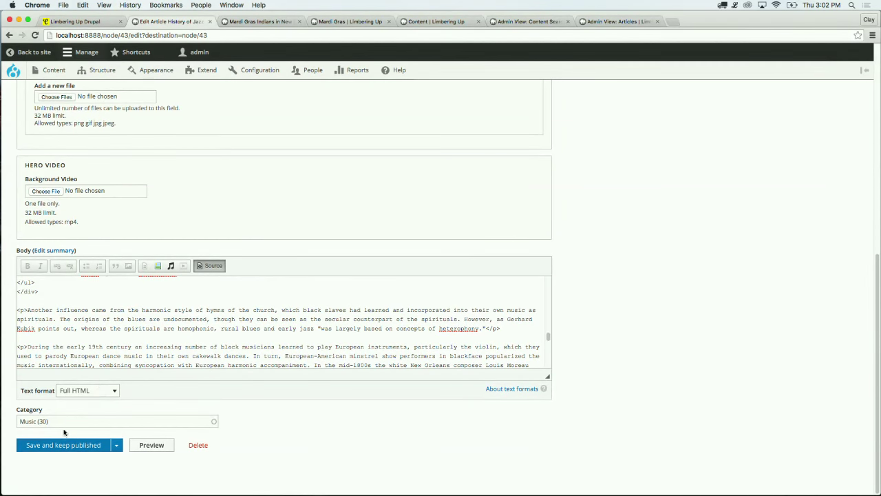
left_click(62, 445)
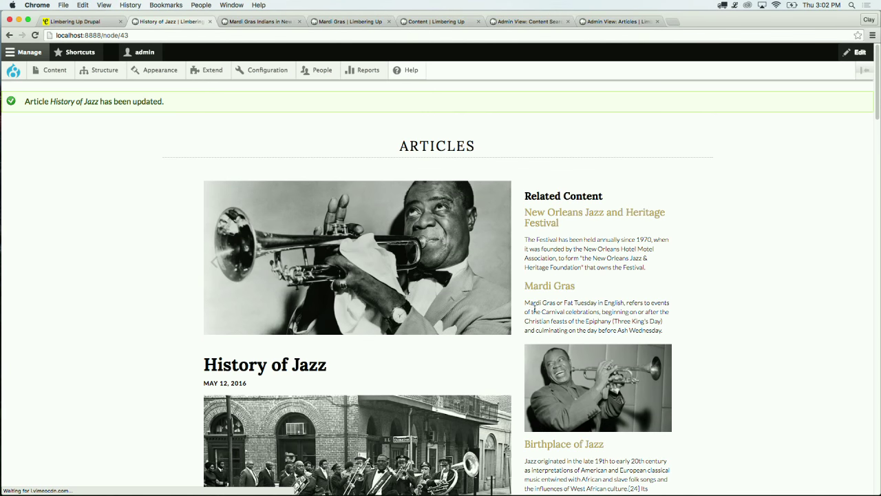
Step: Open the article's Related Content sidebar block for view editing and examine its contextual filters and pager settings
scroll(636, 247, "down", 2)
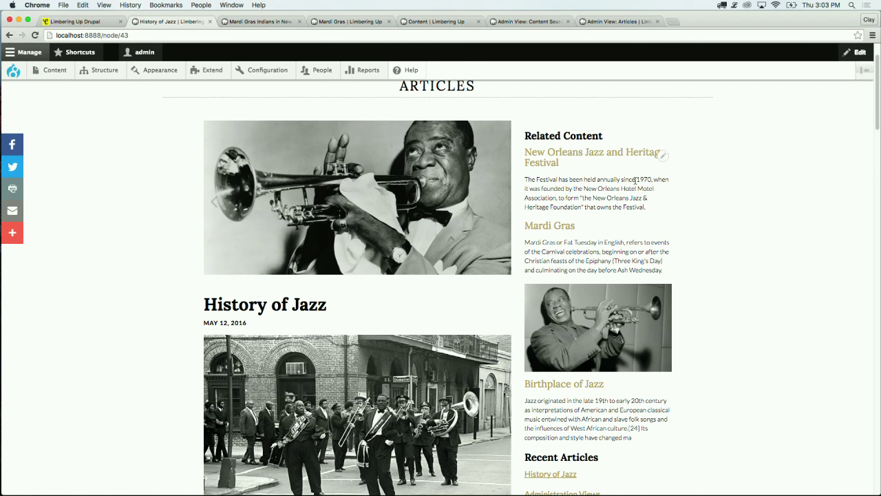
left_click(663, 155)
left_click(648, 171)
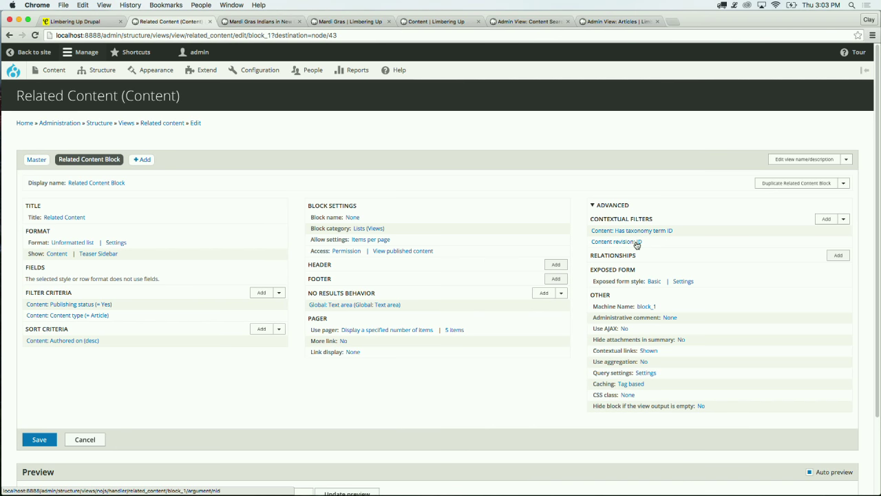
scroll(637, 244, "down", 1)
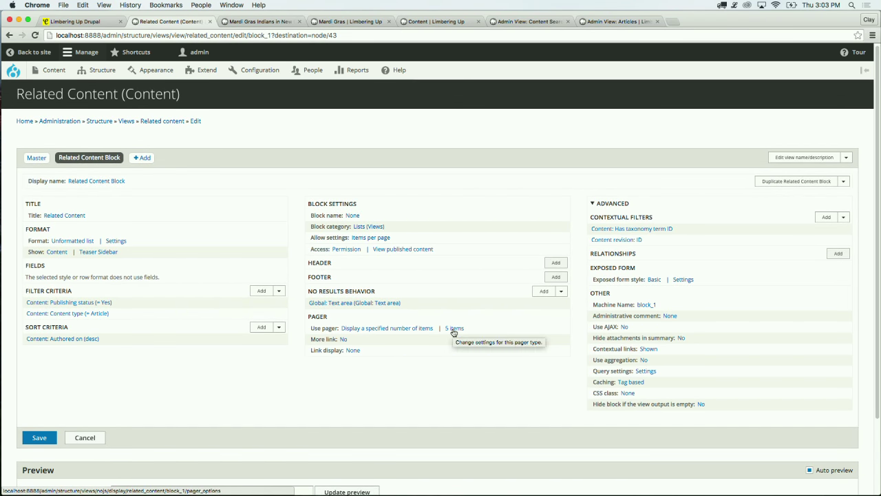
Step: Open the Node view page's Article with Sidebar variant for editing and examine its blocks and selection conditions
mouse_move(100, 67)
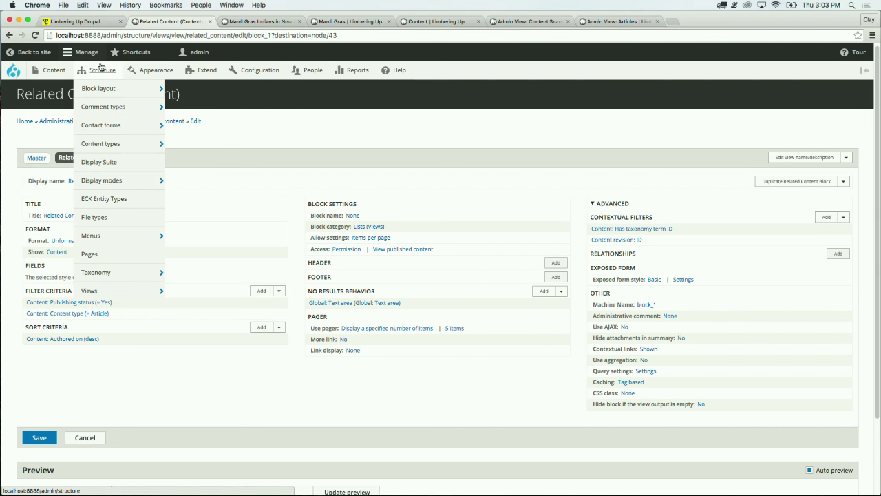
left_click(92, 257)
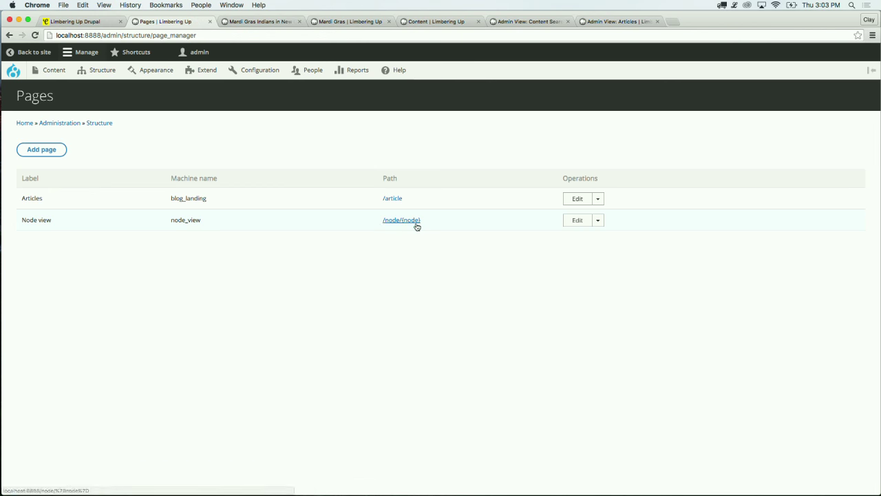
left_click(577, 222)
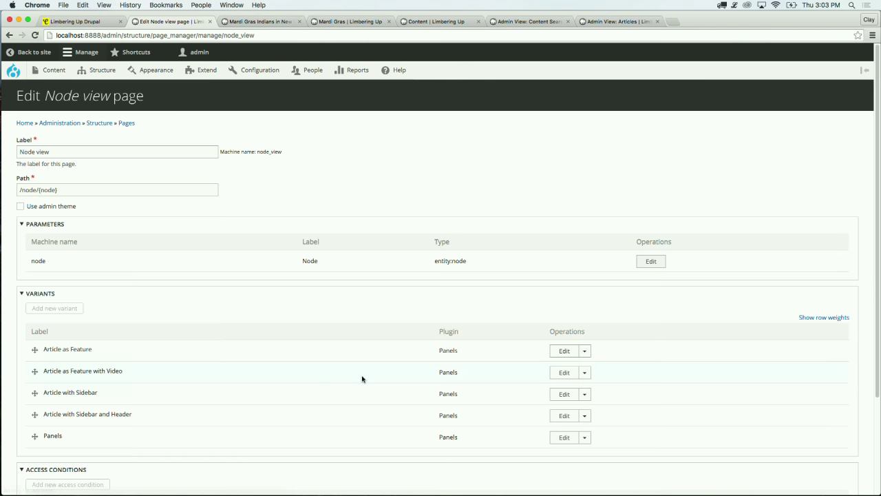
scroll(358, 384, "down", 2)
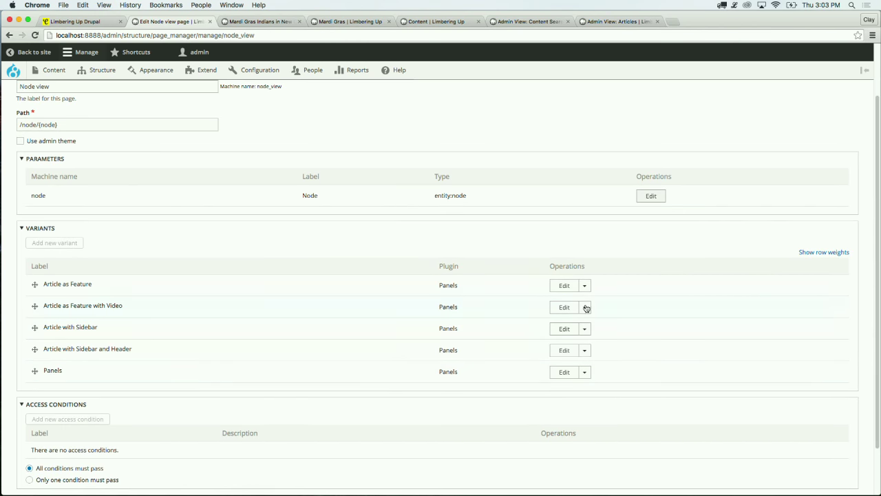
left_click(564, 329)
scroll(451, 341, "down", 3)
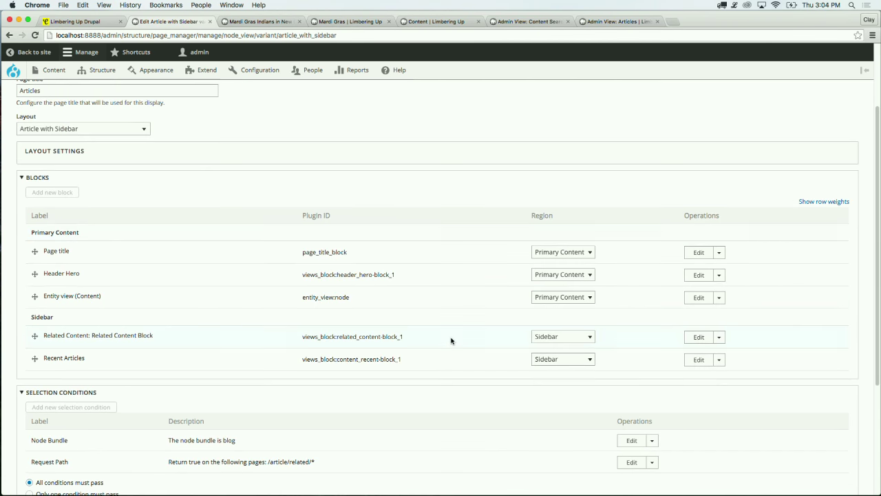
Step: Check the Items per block options of the variant's Related Content block, close its settings unchanged, and return to the presentation
left_click(699, 338)
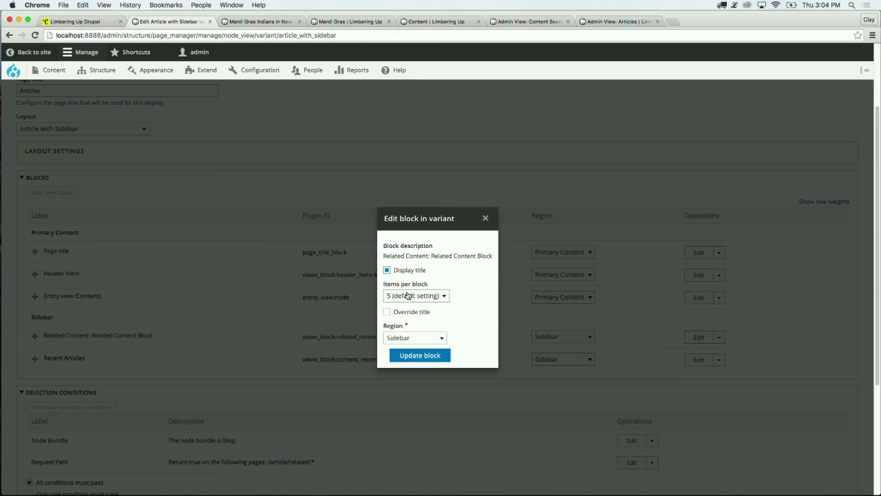
left_click(406, 295)
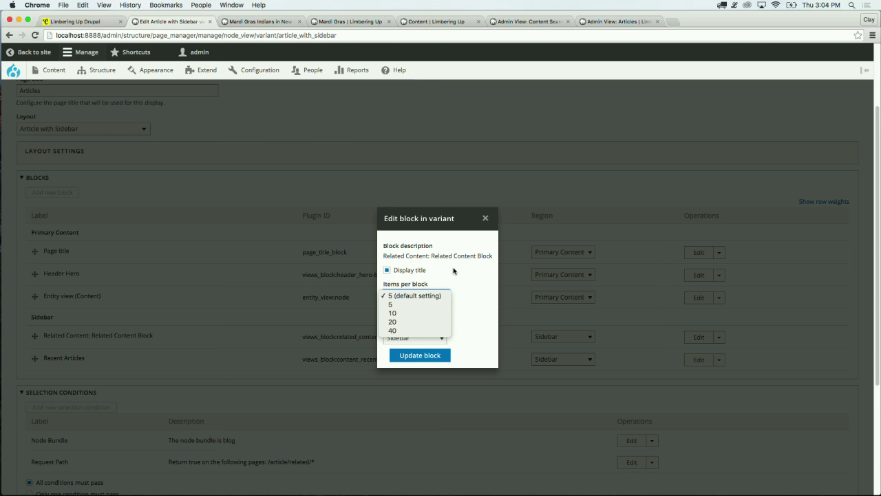
left_click(489, 286)
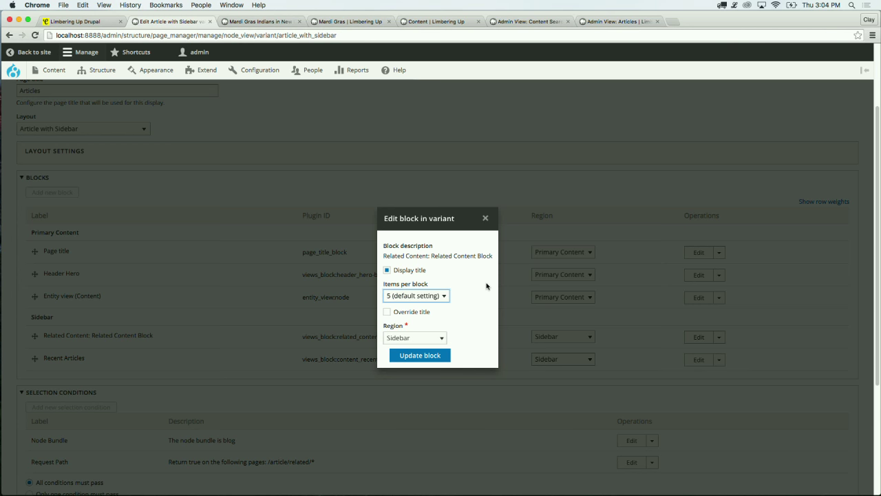
left_click(485, 219)
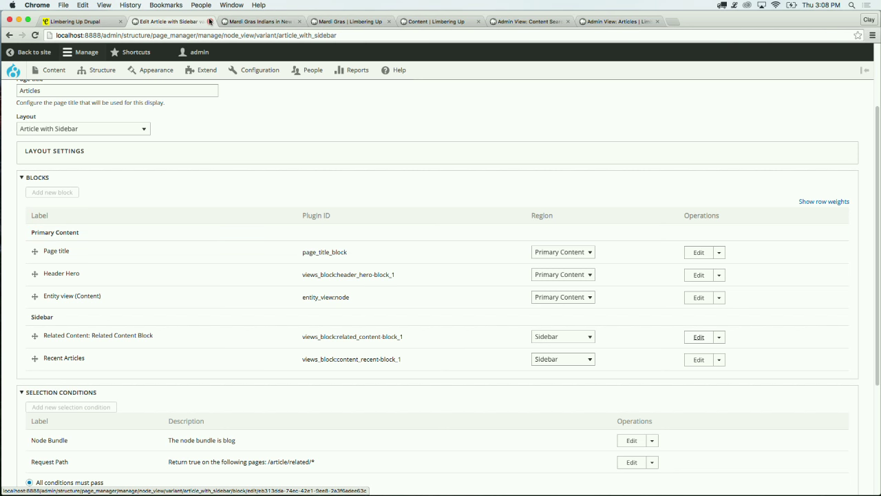
left_click(75, 21)
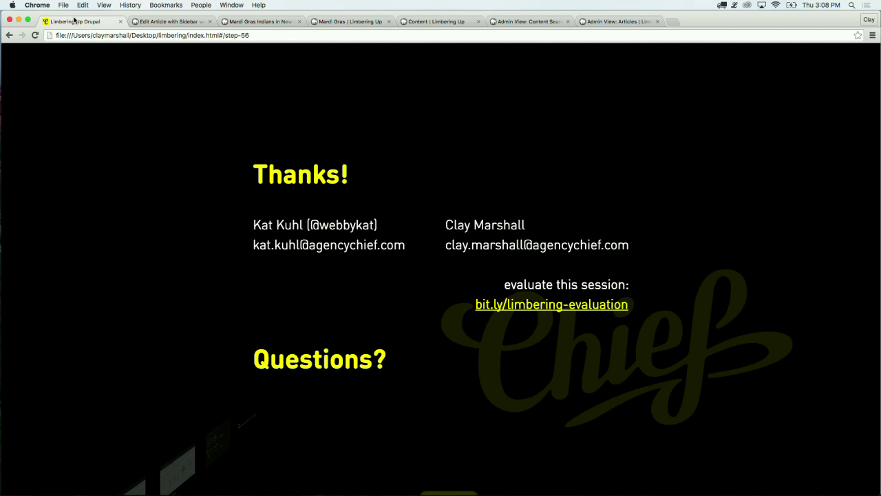